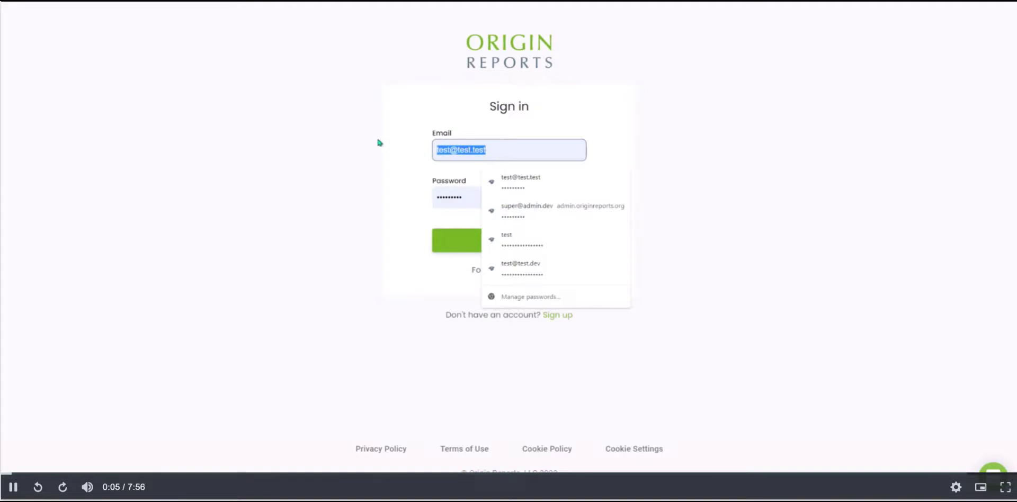
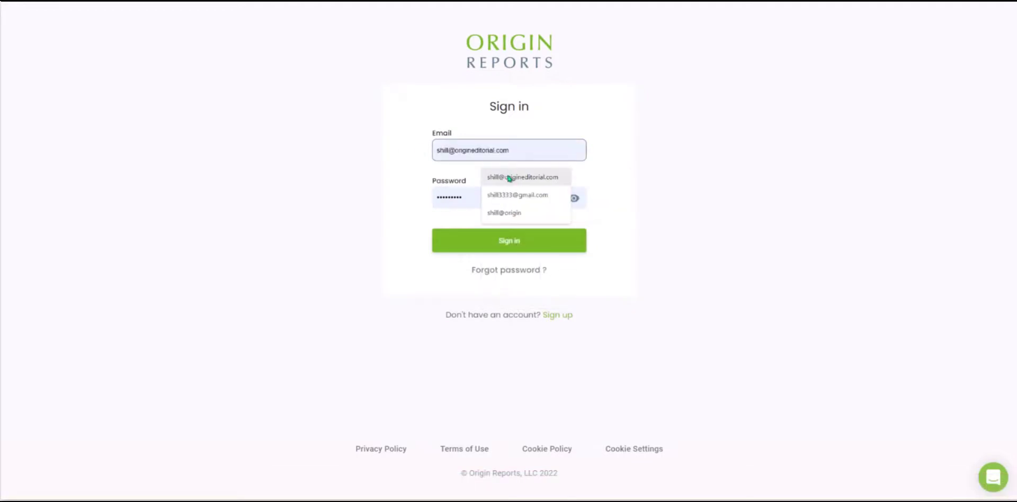
# Sign in to Origin Reports with the account e-mail and the account password
pyautogui.click(508, 177)
pyautogui.press('Tab')
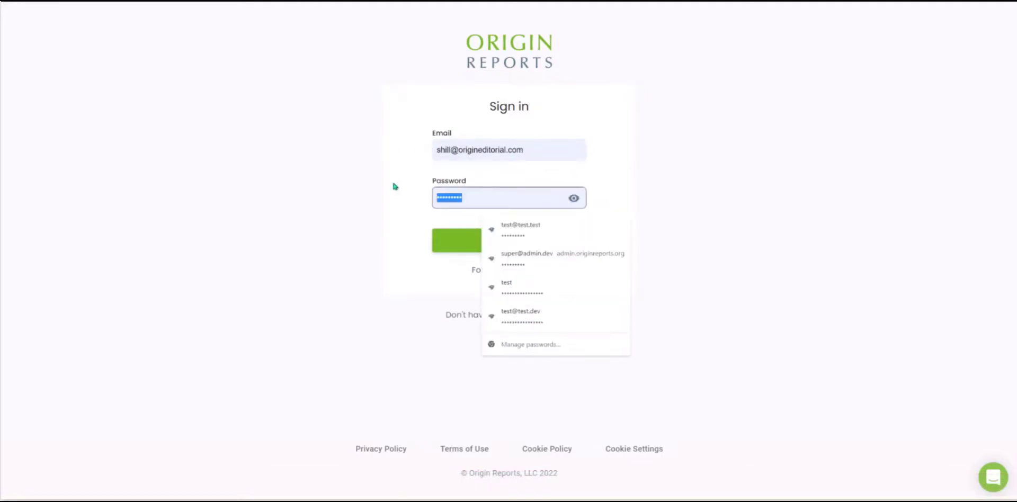
pyautogui.write('*********')
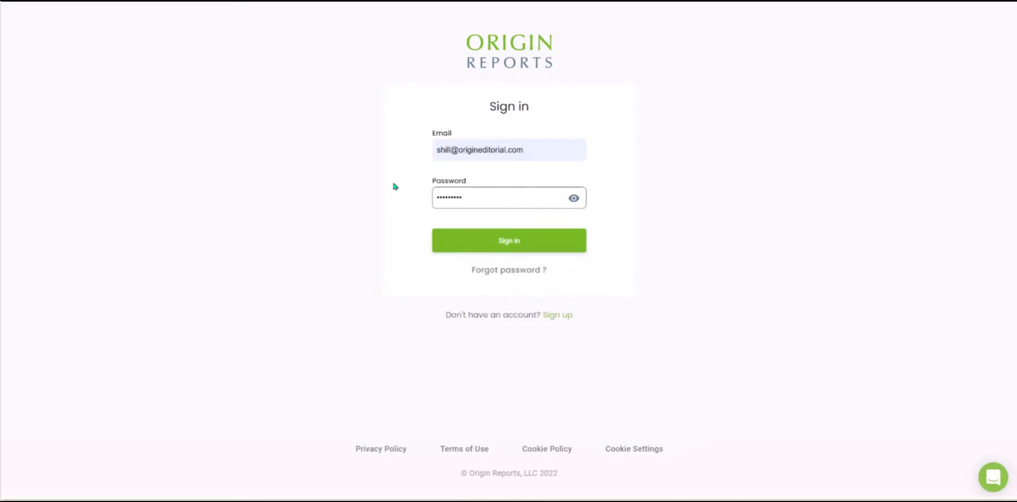
pyautogui.write('**')
pyautogui.click(473, 247)
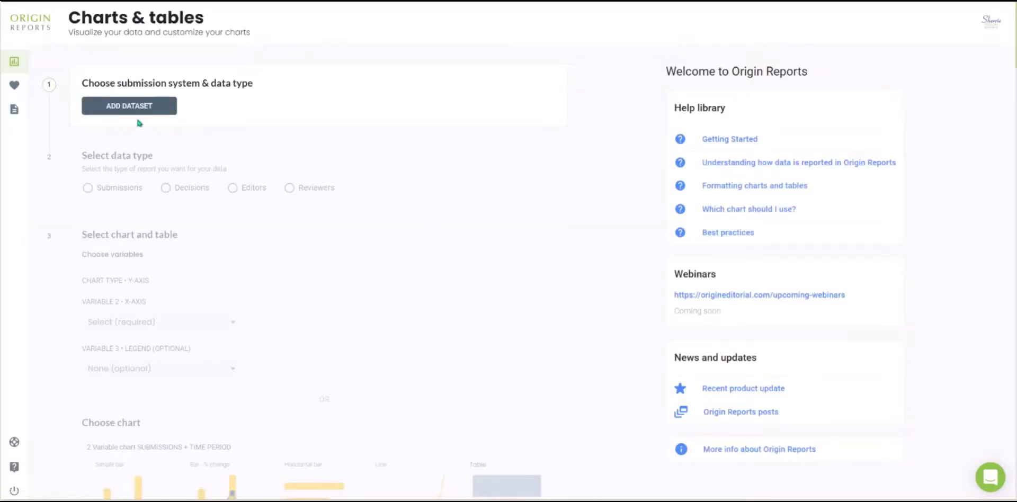
# Add an Editorial Manager dataset and upload "Demo Data Anonymous - Submissions & Decisions - EM 2021 June 2.csv" with MM/DD/YYYY dates
pyautogui.click(136, 107)
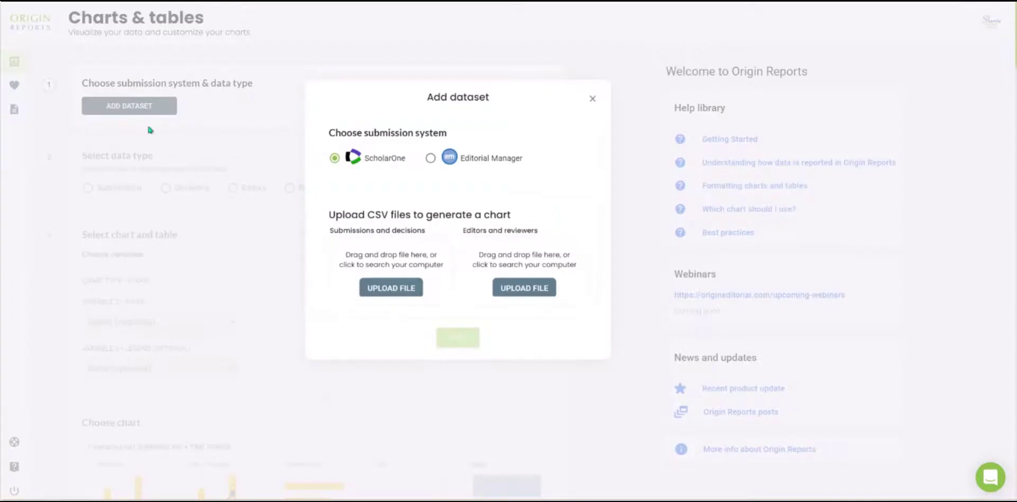
pyautogui.click(430, 160)
pyautogui.click(412, 290)
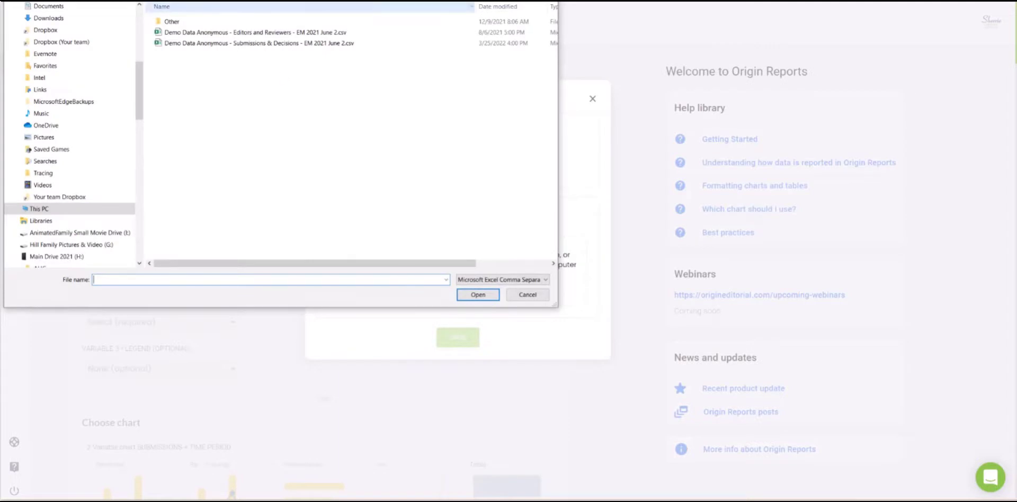
pyautogui.click(224, 42)
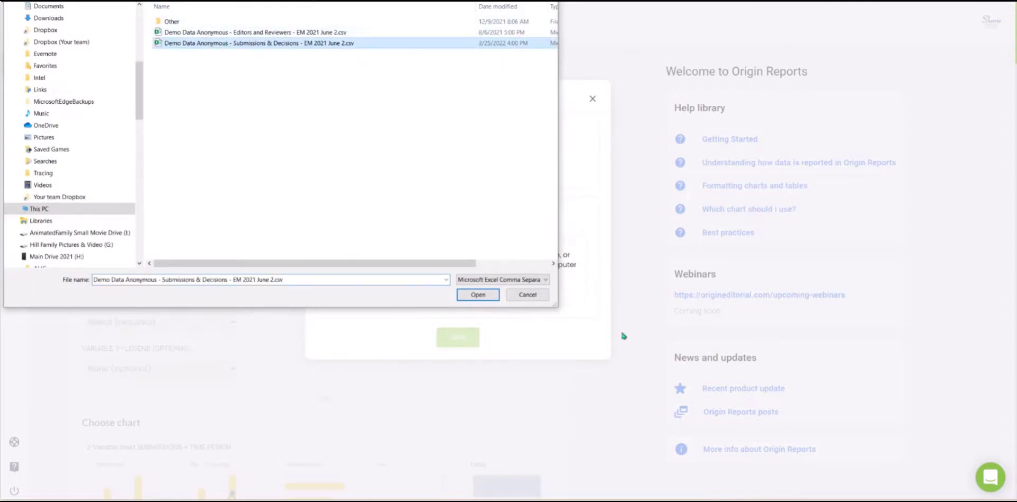
pyautogui.click(495, 294)
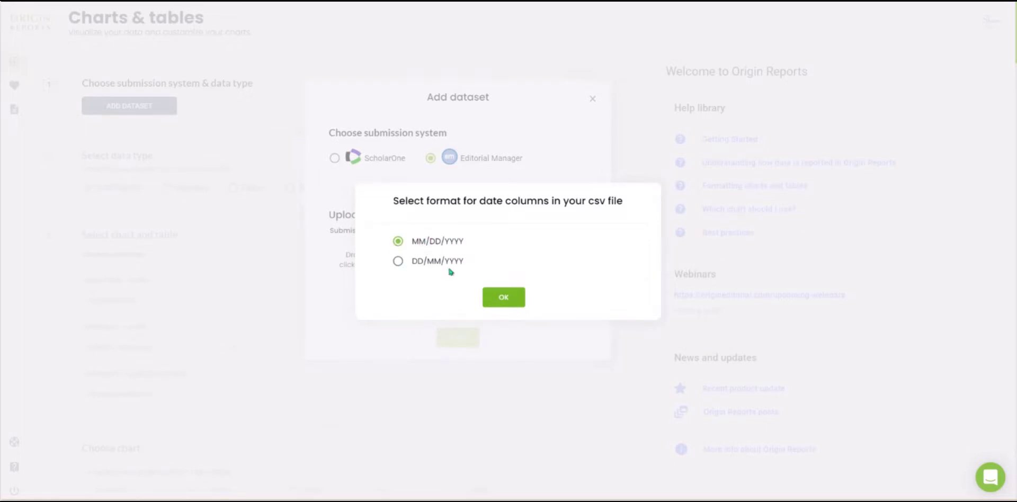
pyautogui.click(512, 305)
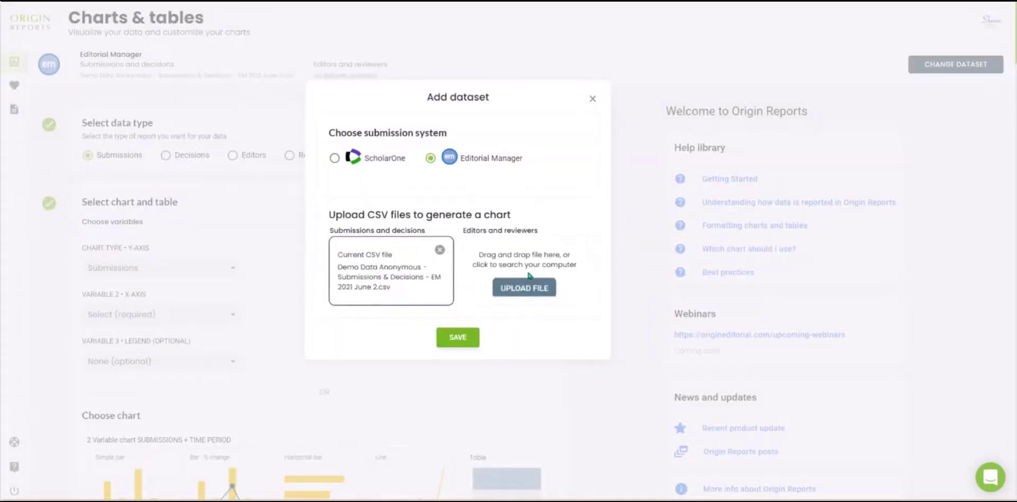
# Upload "Demo Data Anonymous - Editors and Reviewers - EM 2021 June 2.csv" with MM/DD/YYYY dates, save the dataset and dismiss the notice
pyautogui.click(538, 293)
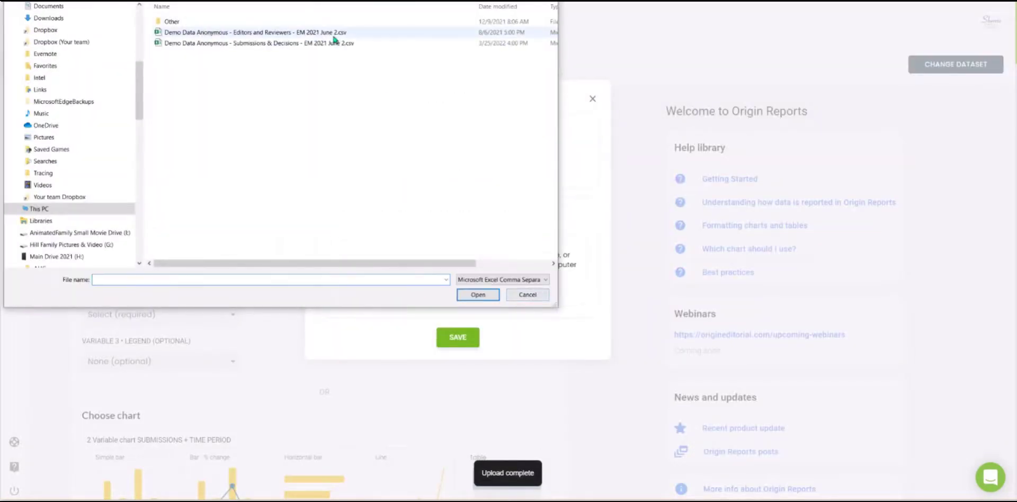
pyautogui.click(255, 32)
pyautogui.click(491, 300)
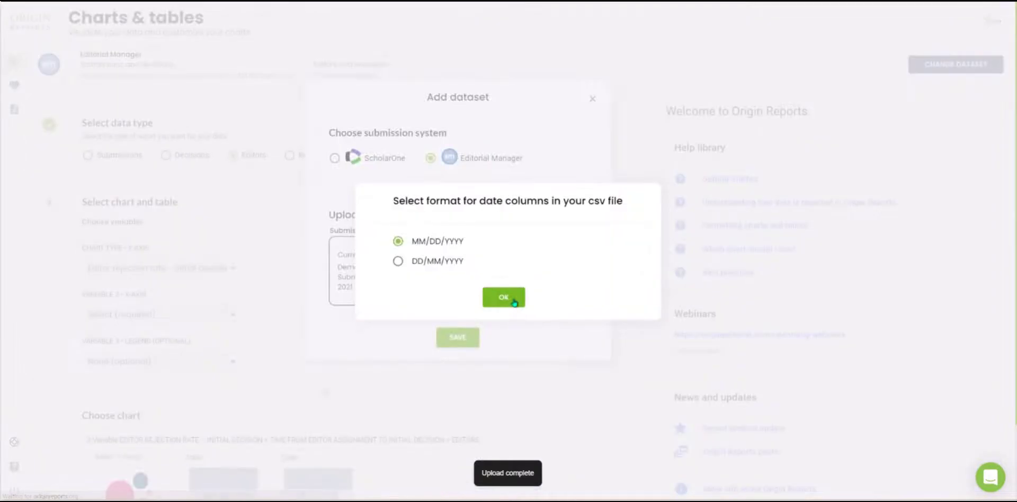
pyautogui.click(512, 299)
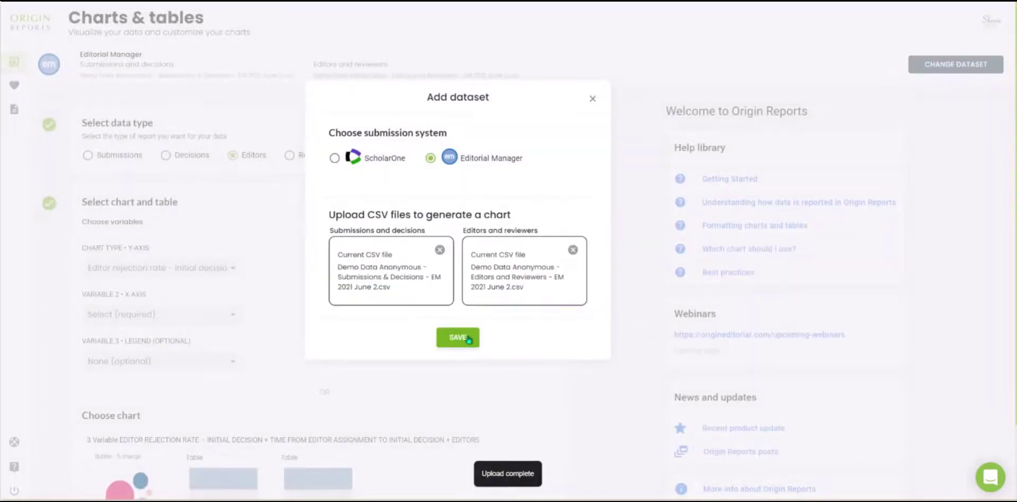
pyautogui.click(469, 339)
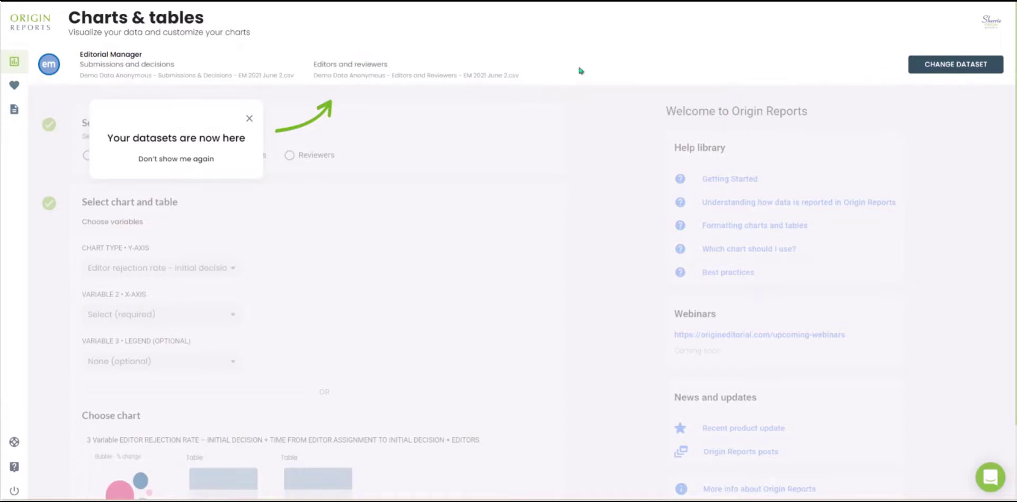
pyautogui.click(250, 119)
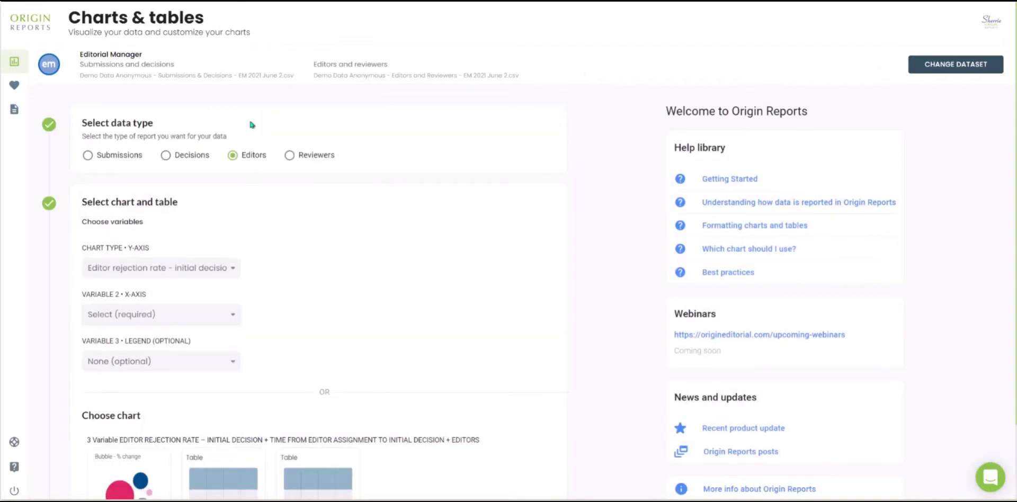
# Create a simple bar chart of the Submissions data type with Time period as the X-axis variable
pyautogui.click(120, 156)
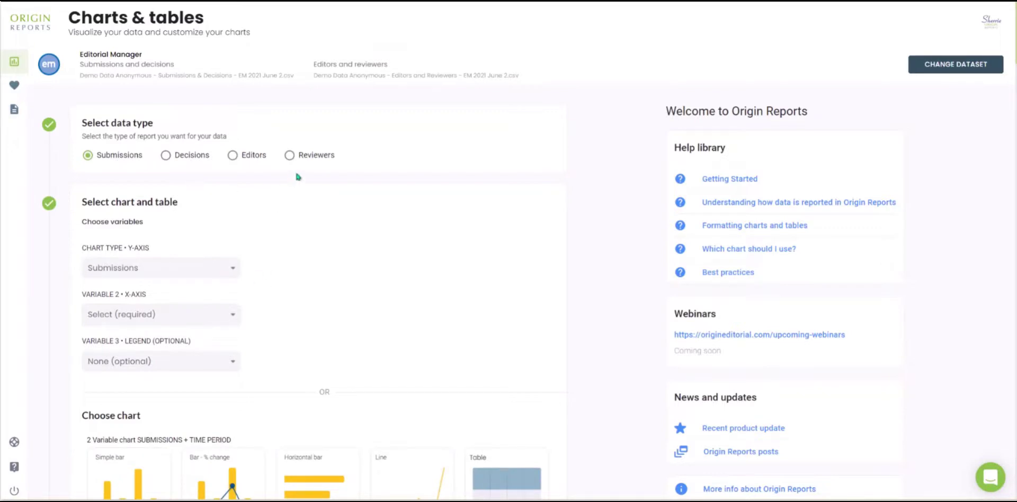
pyautogui.click(228, 314)
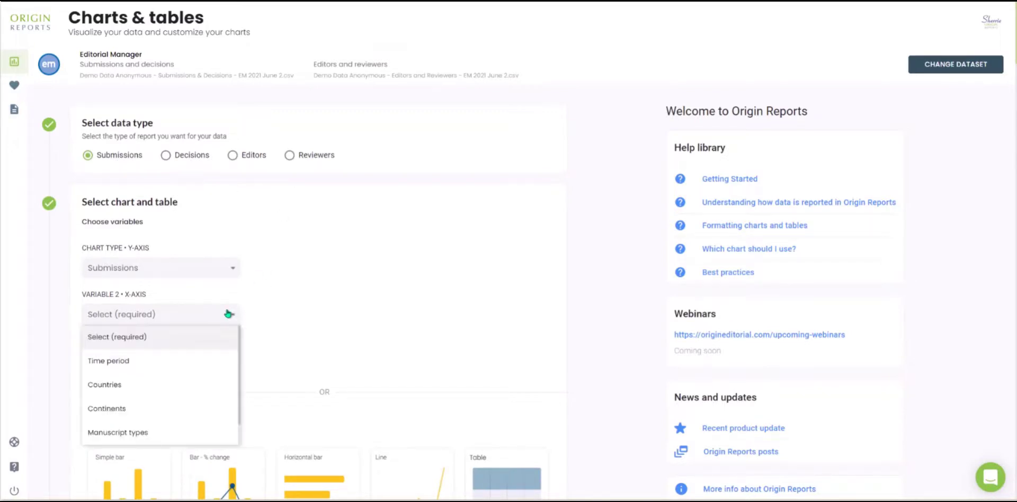
pyautogui.click(193, 362)
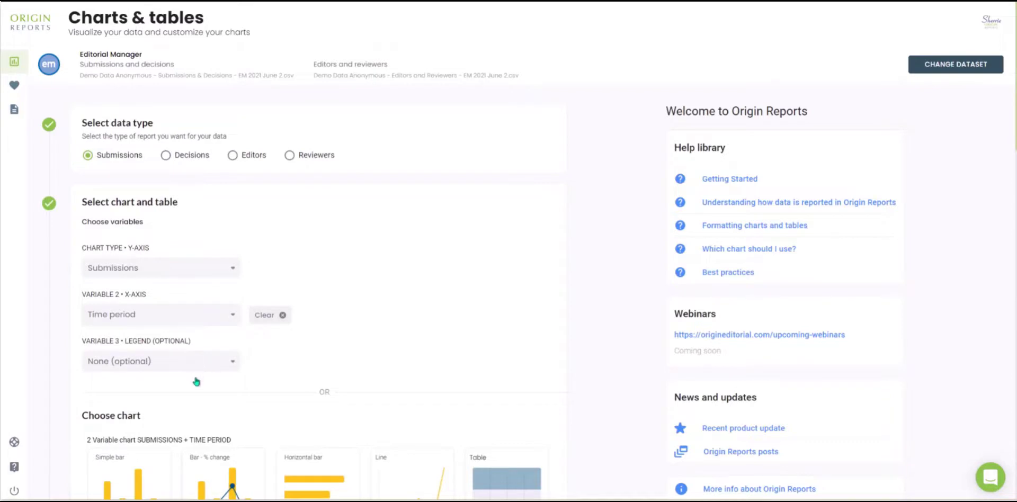
pyautogui.scroll(-3, 176, 437)
pyautogui.click(151, 380)
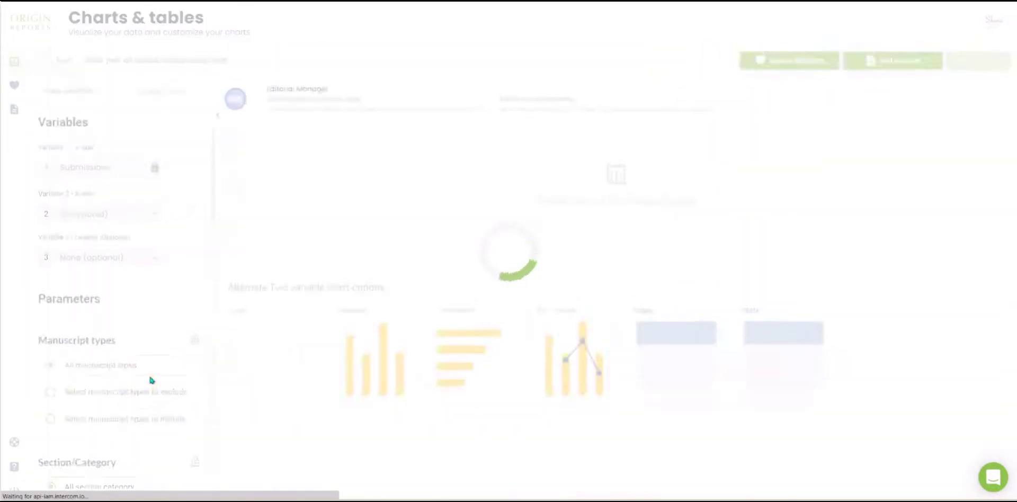
# Set the submissions chart's optional third variable (legend) to Countries
pyautogui.scroll(-6, 157, 302)
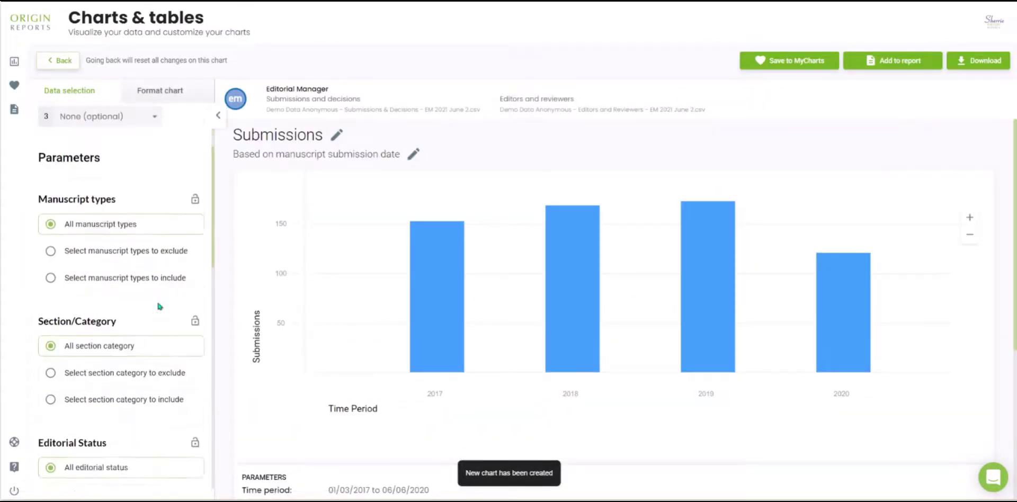
pyautogui.scroll(-1, 159, 306)
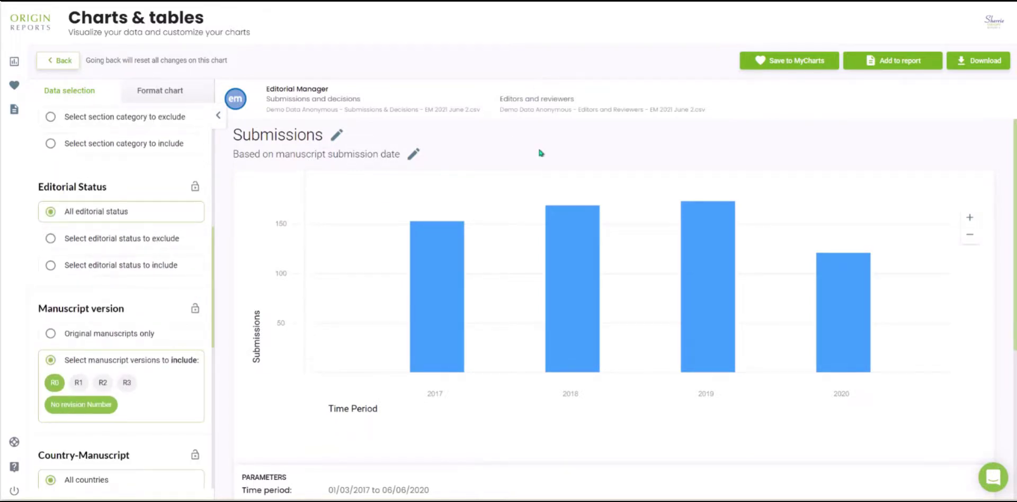
pyautogui.scroll(1, 97, 248)
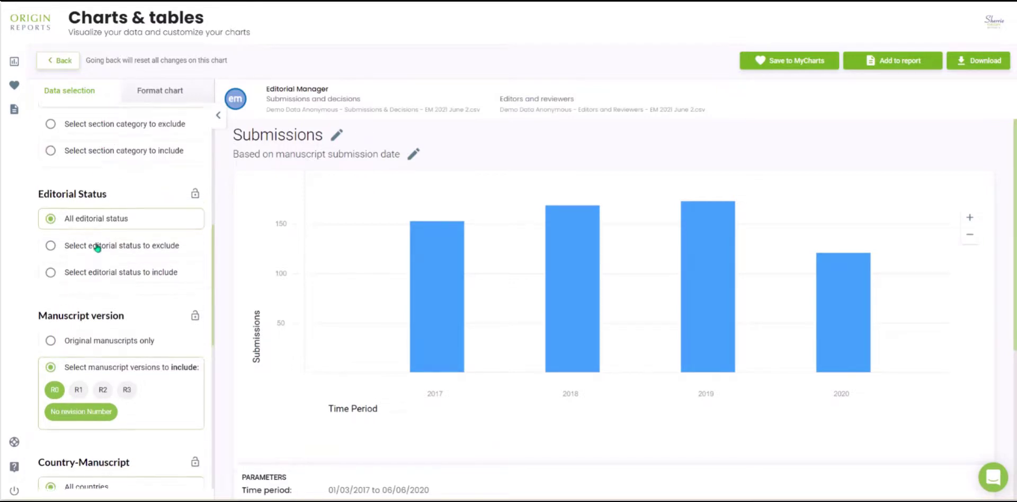
pyautogui.scroll(7, 98, 248)
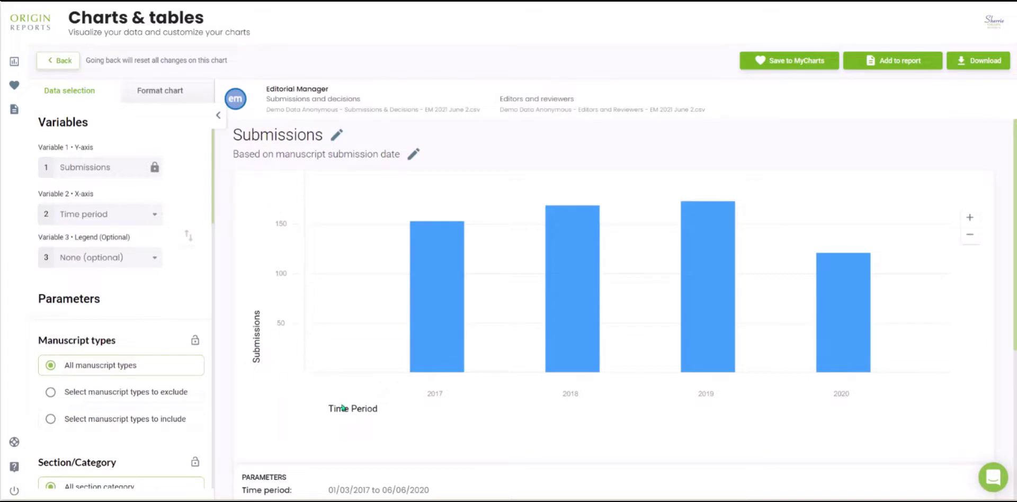
pyautogui.scroll(-3, 462, 407)
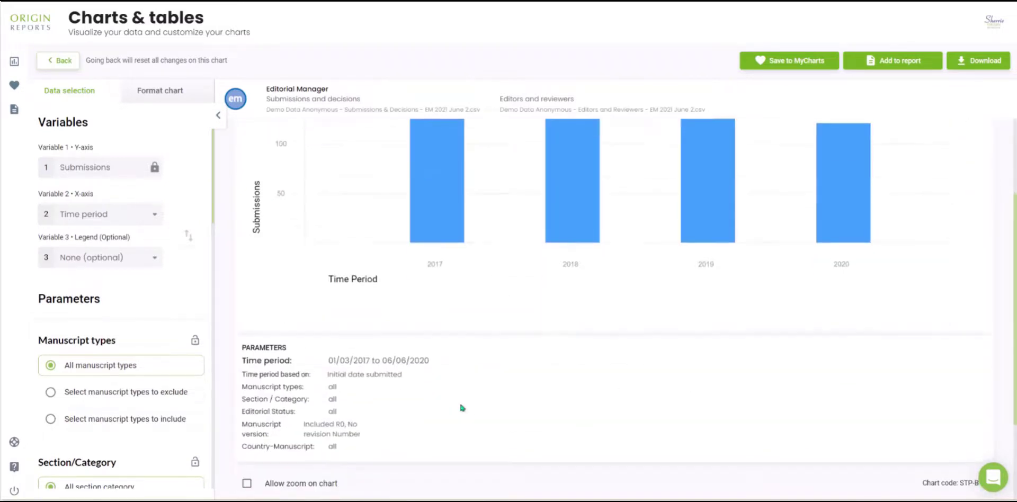
pyautogui.click(101, 263)
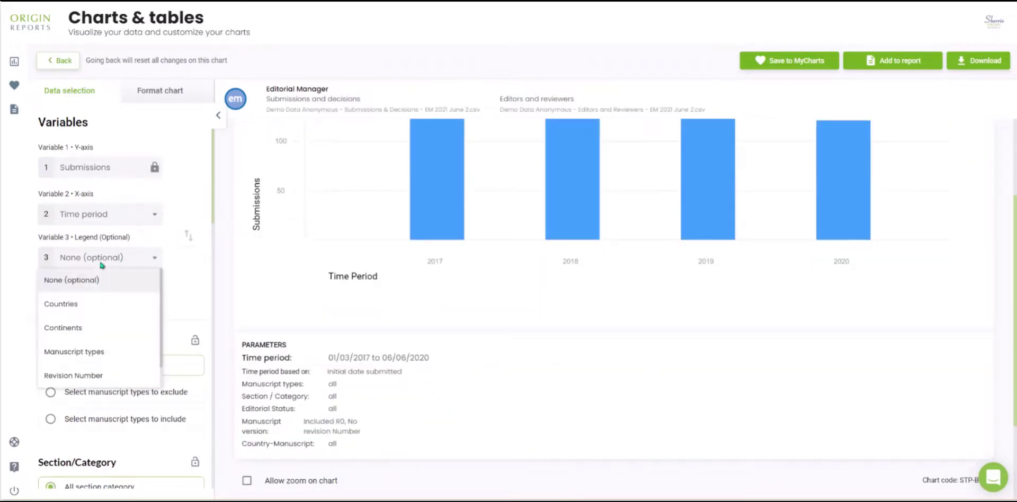
pyautogui.click(61, 304)
pyautogui.scroll(-3, 582, 399)
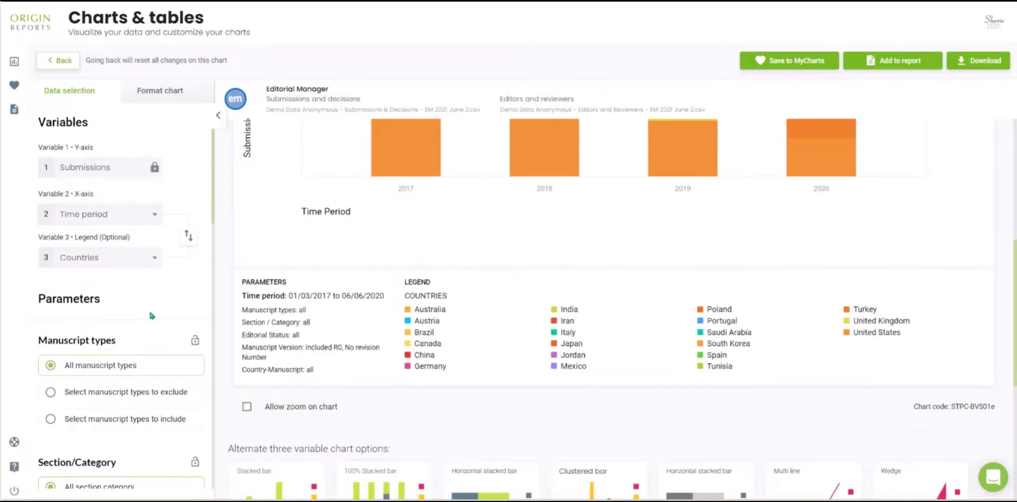
# Try excluding the Case Report manuscript type from the chart and reset the filter to all manuscript types
pyautogui.scroll(-4, 150, 315)
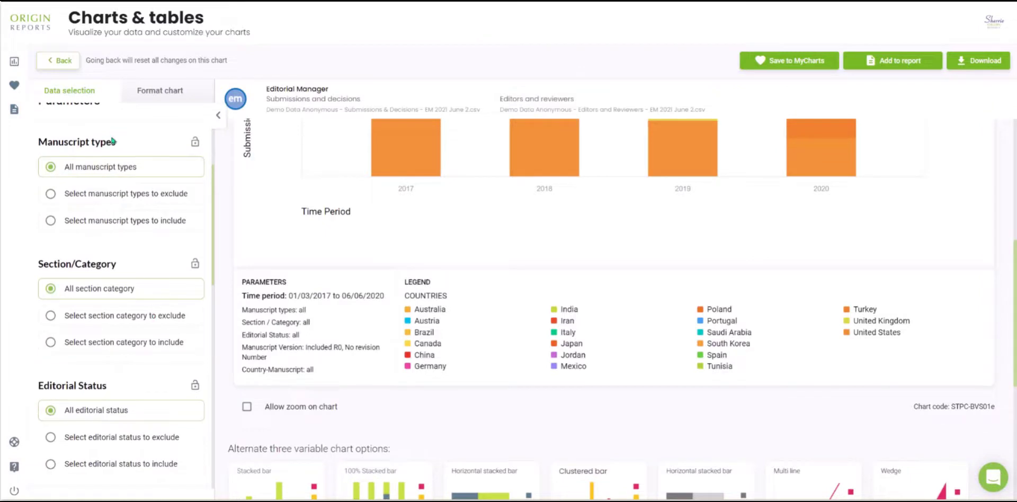
pyautogui.click(103, 196)
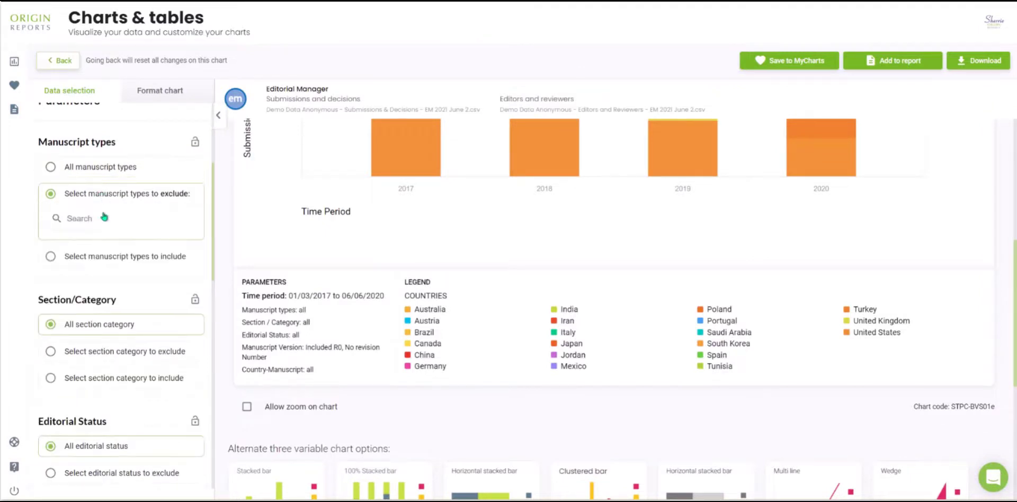
pyautogui.click(104, 217)
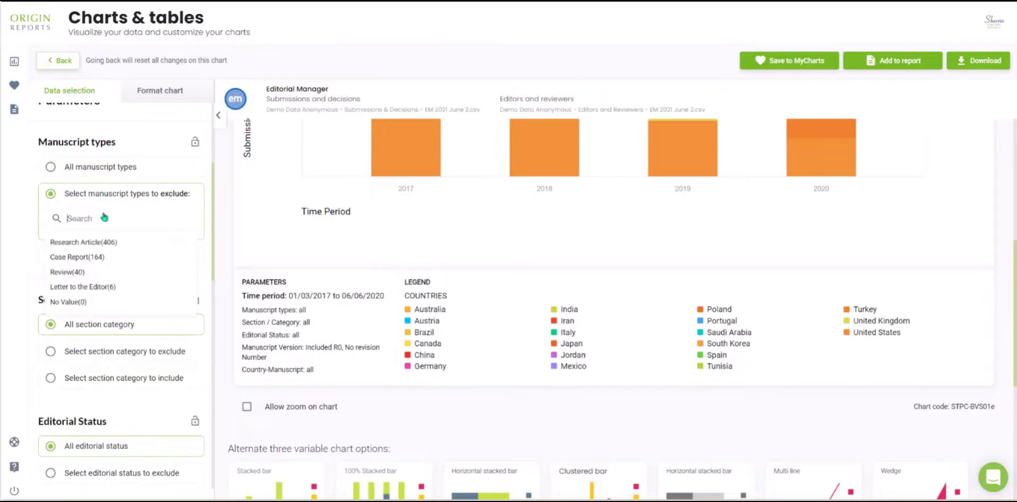
pyautogui.click(90, 258)
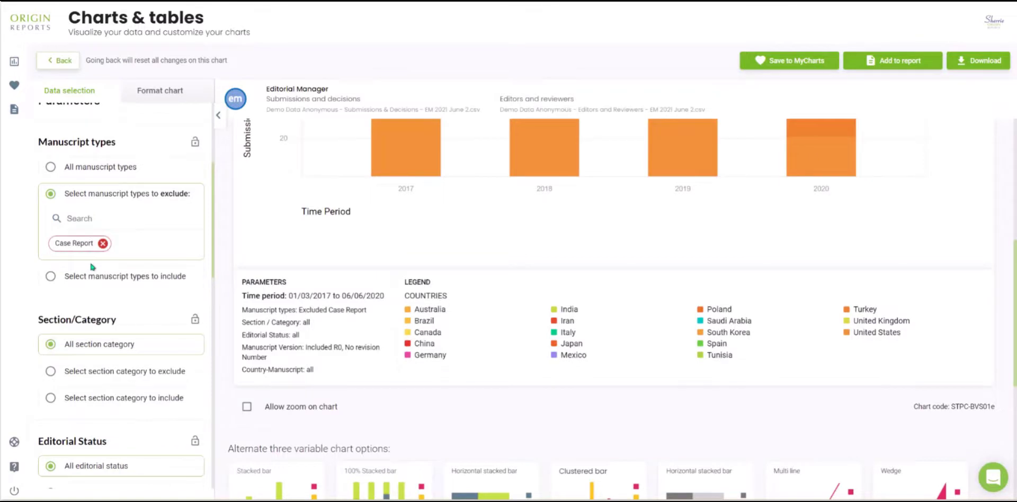
pyautogui.click(106, 169)
# Limit the chart to the Research Article and Review manuscript types using the include filter
pyautogui.click(127, 229)
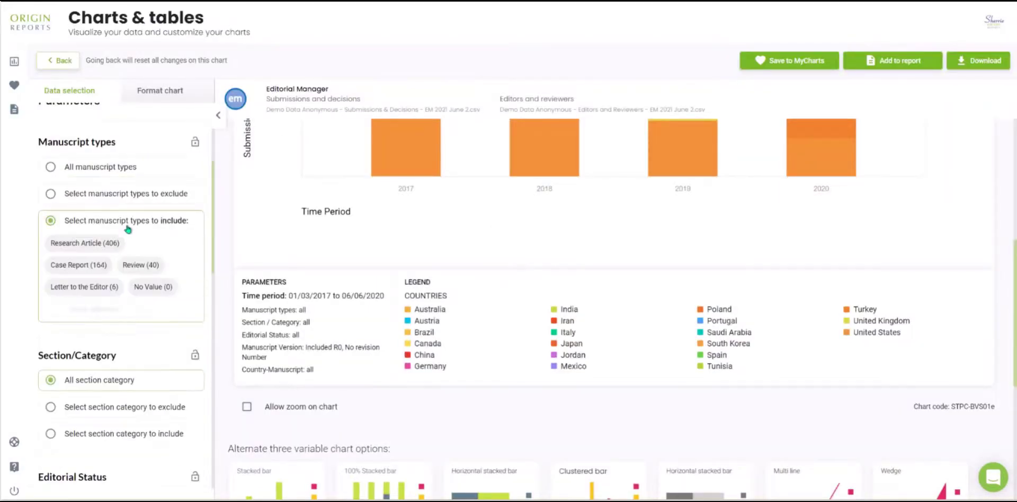
pyautogui.click(93, 243)
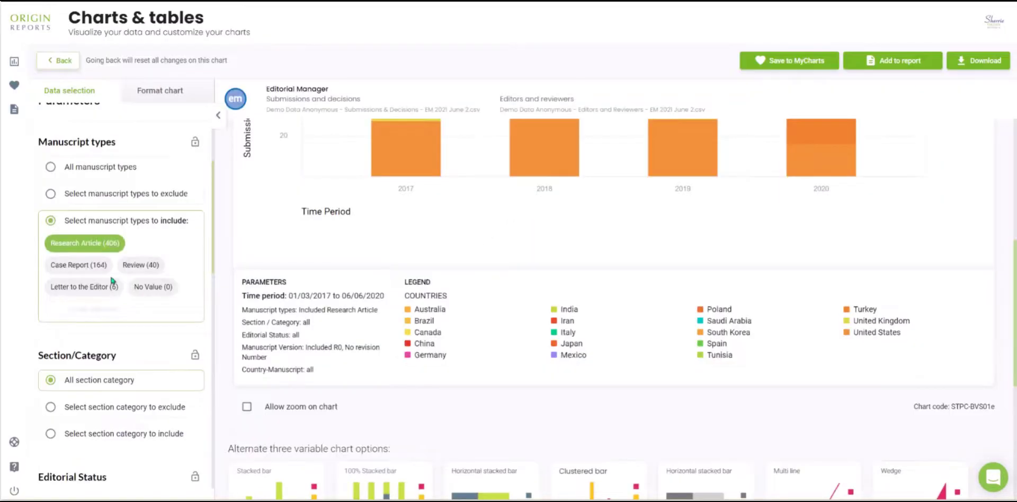
pyautogui.click(138, 266)
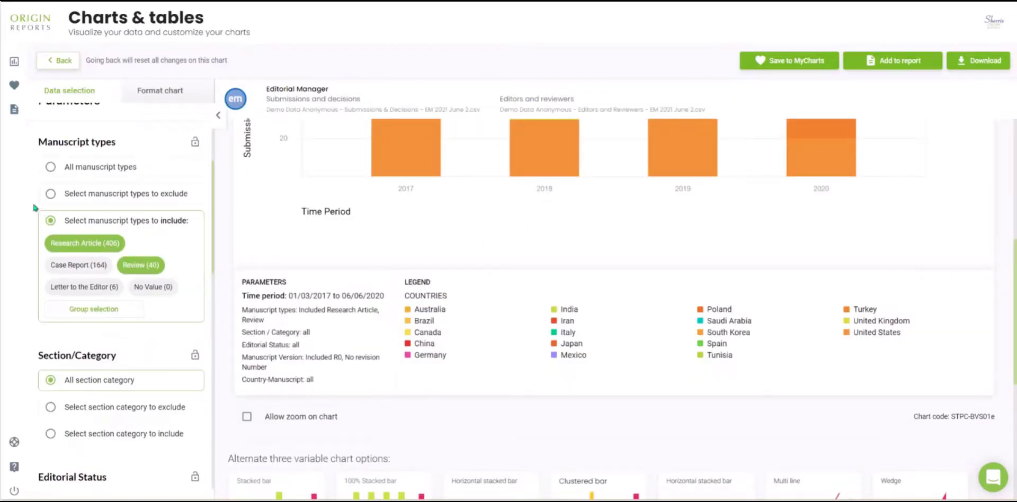
# Try limiting the chart to a custom date range starting 01/01/2020, and restore the entire date range
pyautogui.scroll(-4, 74, 349)
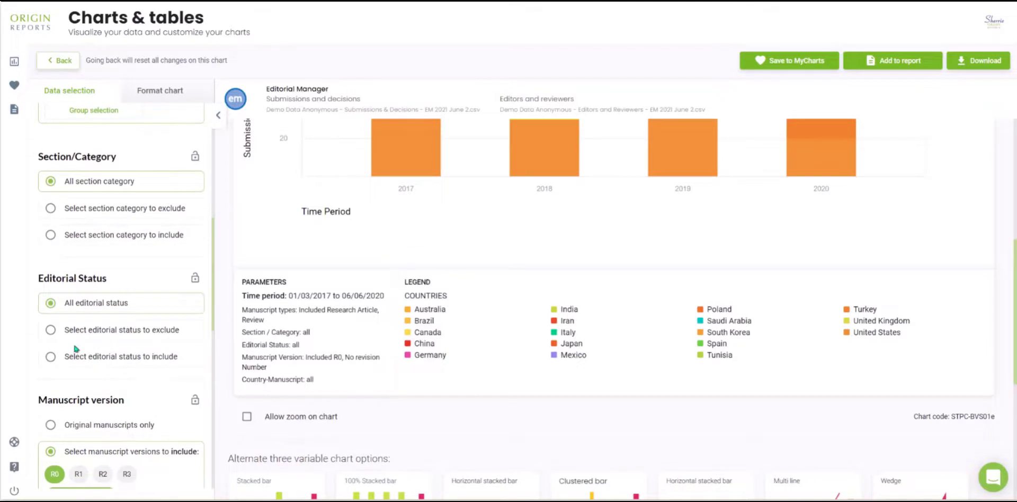
pyautogui.scroll(-10, 82, 335)
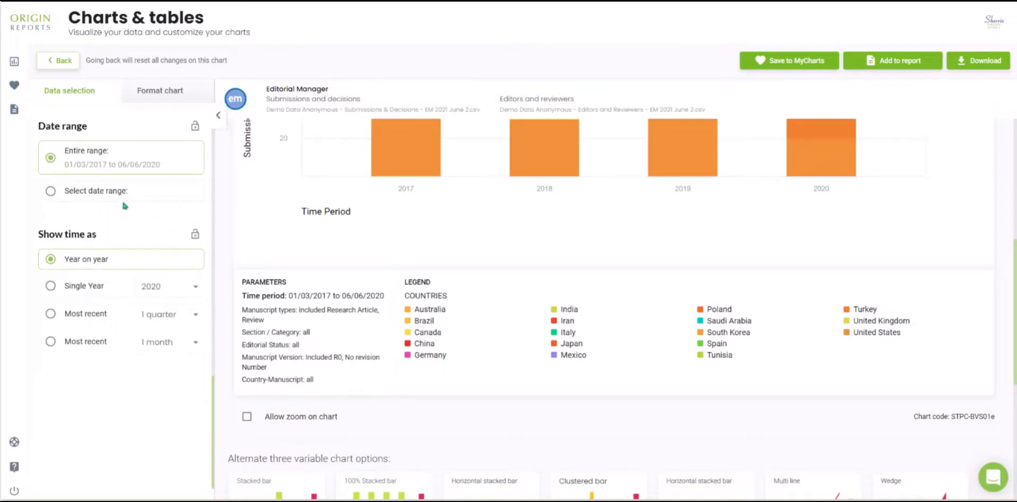
pyautogui.click(108, 199)
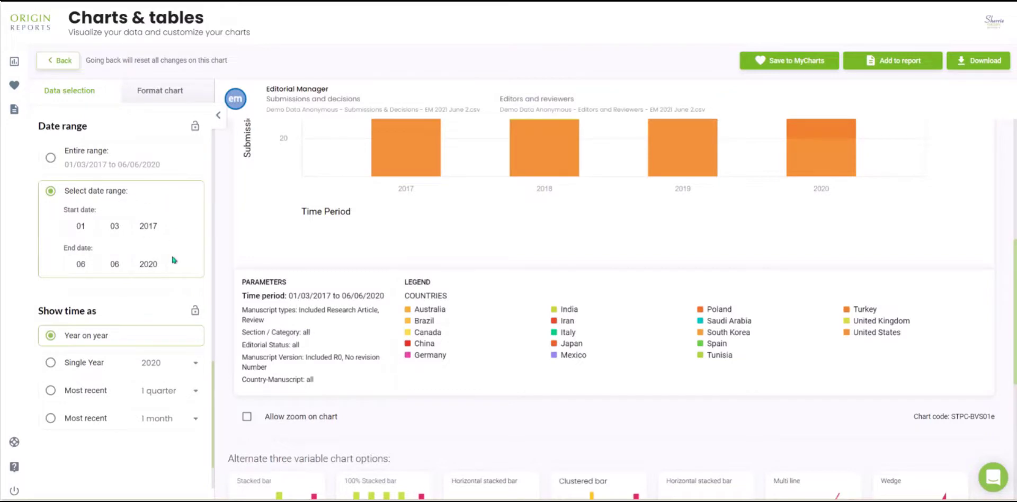
pyautogui.doubleClick(158, 228)
pyautogui.click(139, 226)
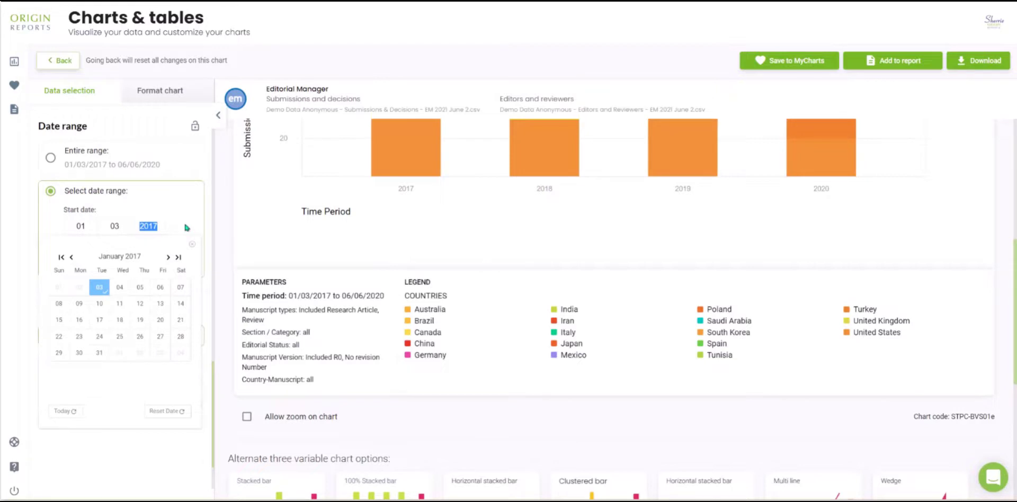
pyautogui.write('2020')
pyautogui.click(186, 212)
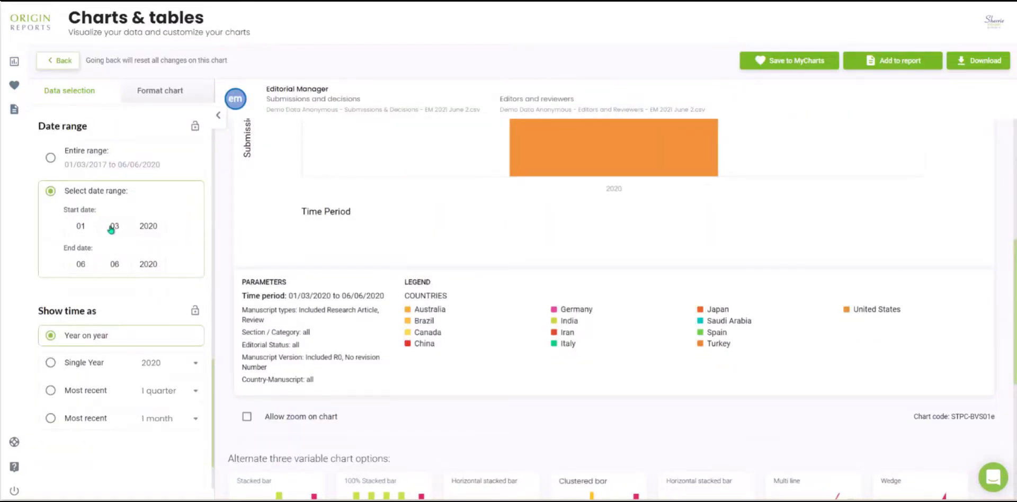
pyautogui.click(104, 226)
pyautogui.write('10')
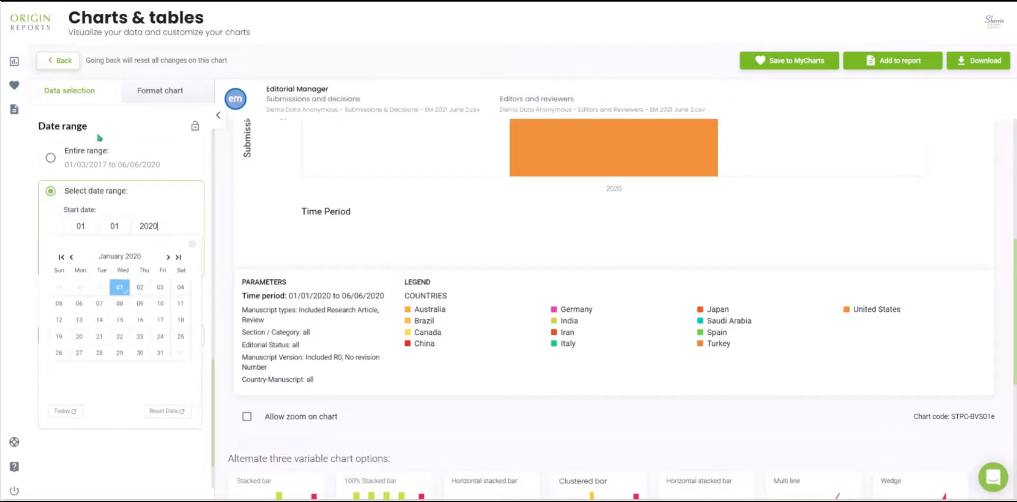
pyautogui.click(102, 162)
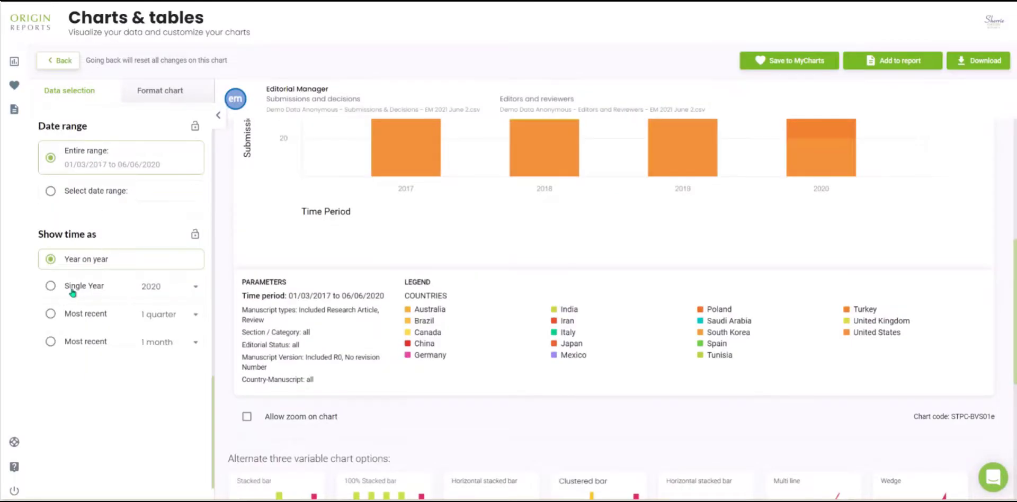
# Try showing time as the single year 2018, and return the time display to Year on year
pyautogui.scroll(5, 469, 364)
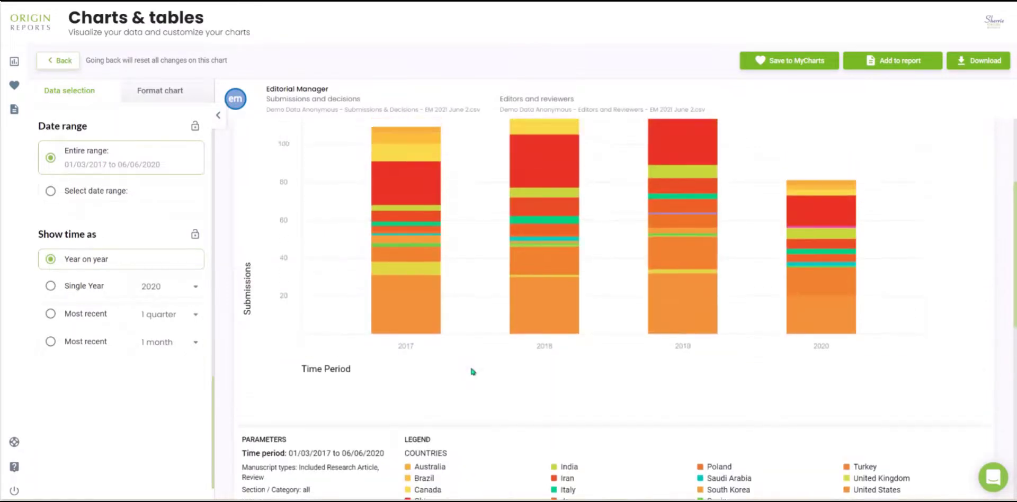
pyautogui.click(92, 291)
pyautogui.click(181, 291)
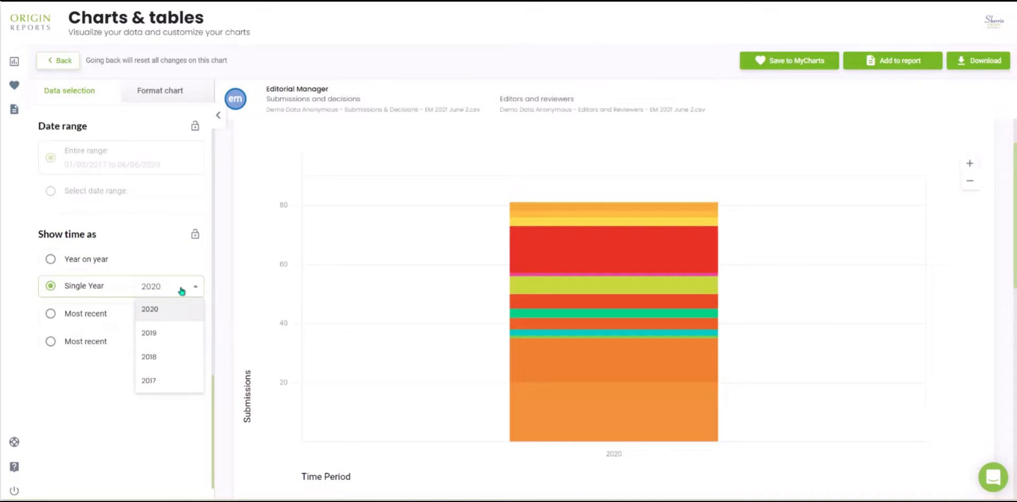
pyautogui.click(173, 356)
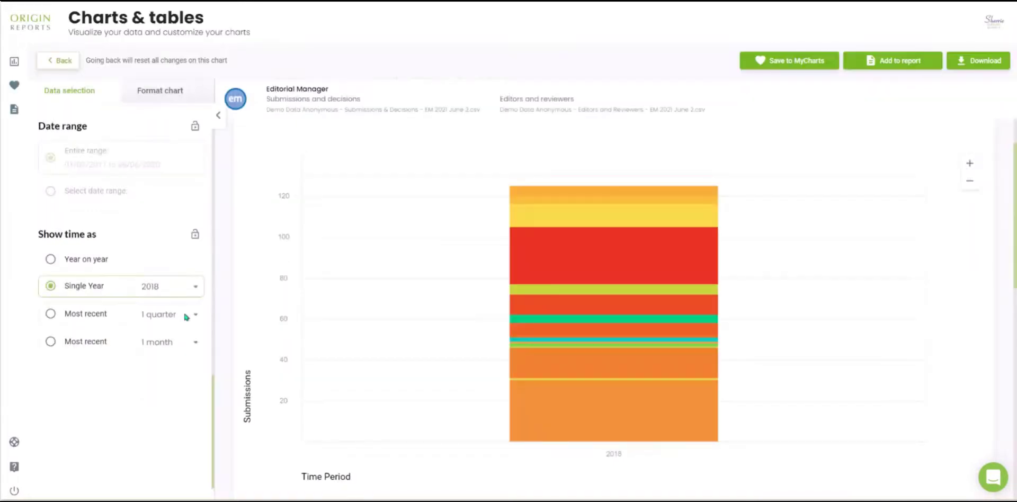
pyautogui.click(184, 288)
pyautogui.click(183, 289)
pyautogui.click(85, 262)
# Center the chart titles and change the chart's main title to "Submissions for AAA"
pyautogui.scroll(3, 103, 358)
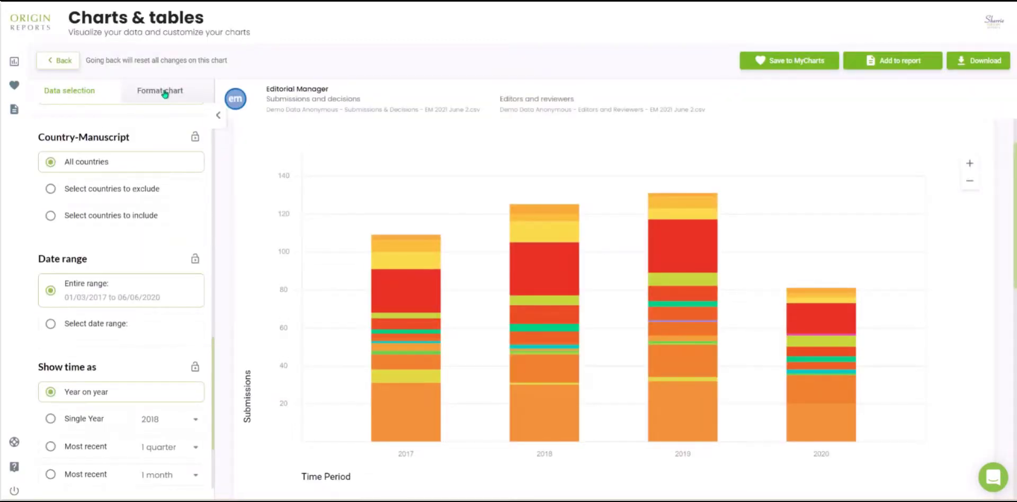
pyautogui.click(165, 93)
pyautogui.click(97, 115)
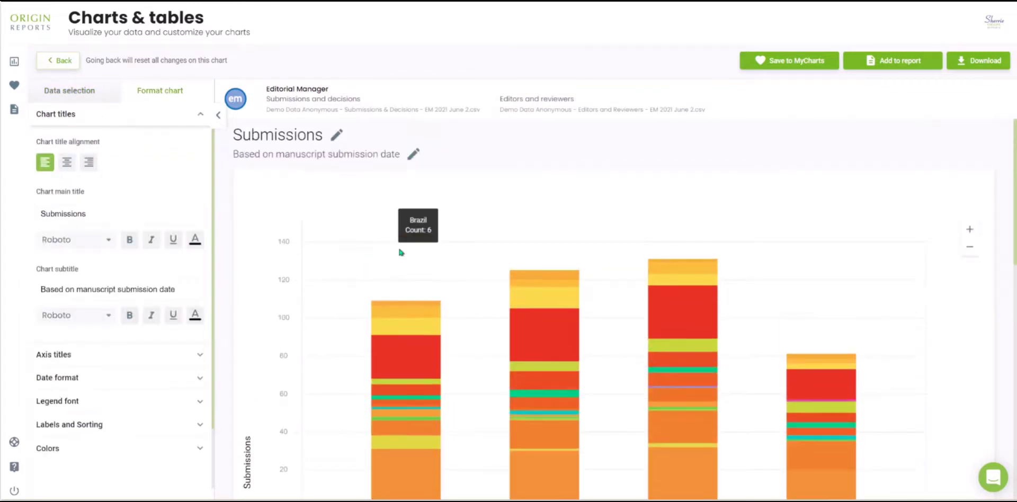
pyautogui.click(68, 164)
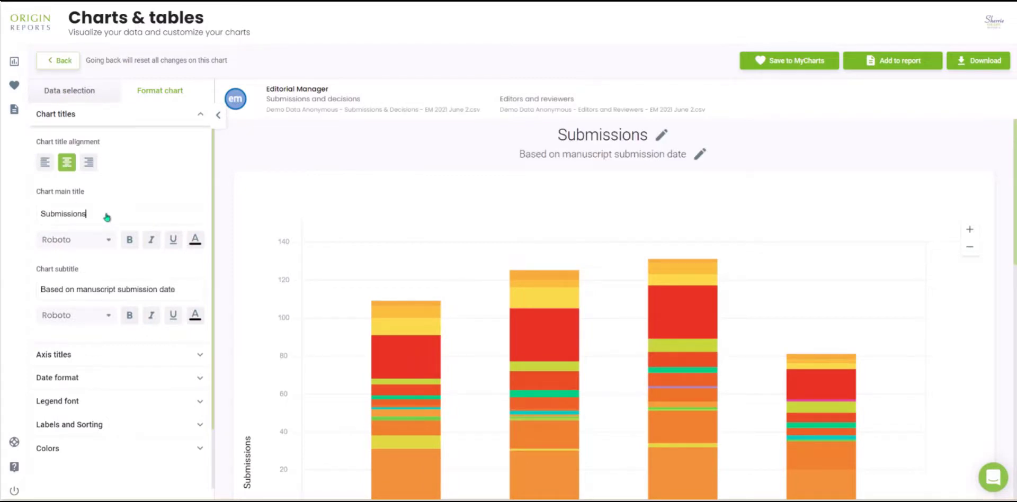
pyautogui.write('for AA')
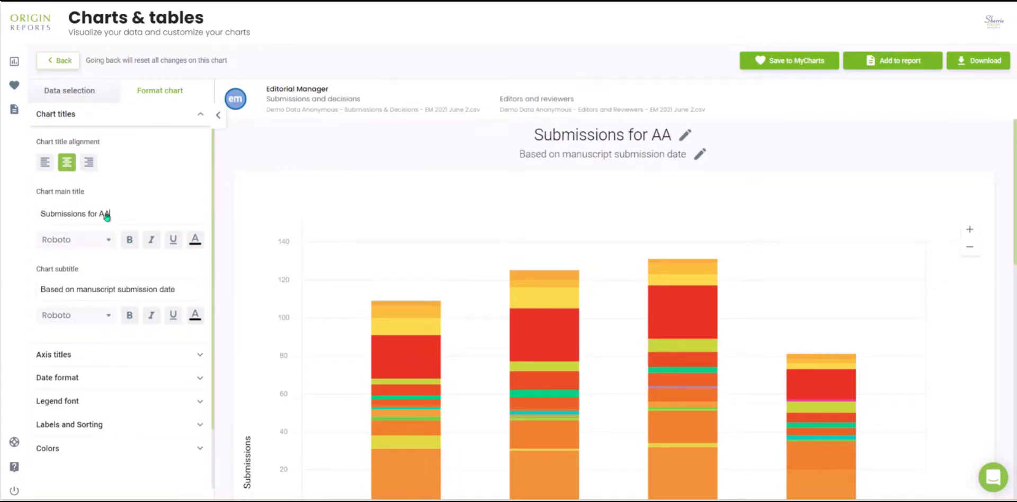
pyautogui.write('A')
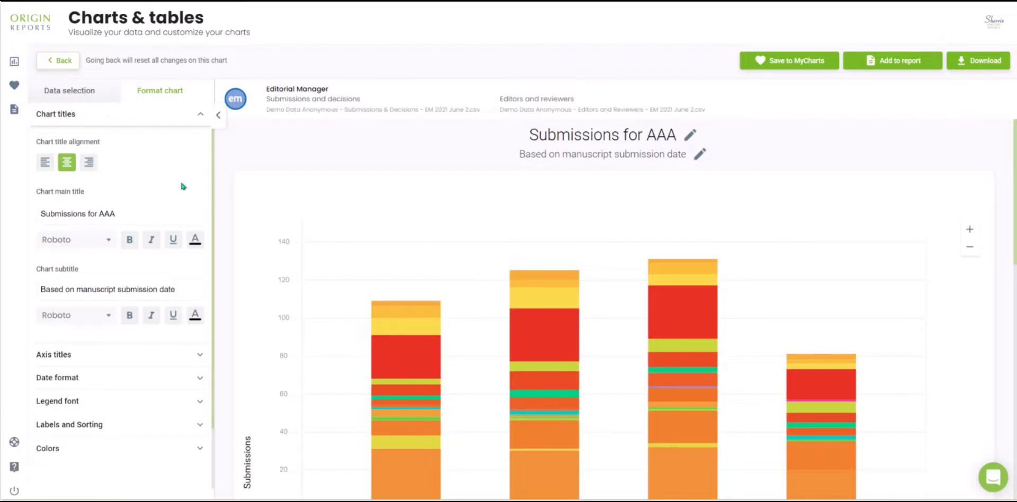
# Show total labels on the bars and label the segments with their actual values
pyautogui.scroll(-2, 154, 370)
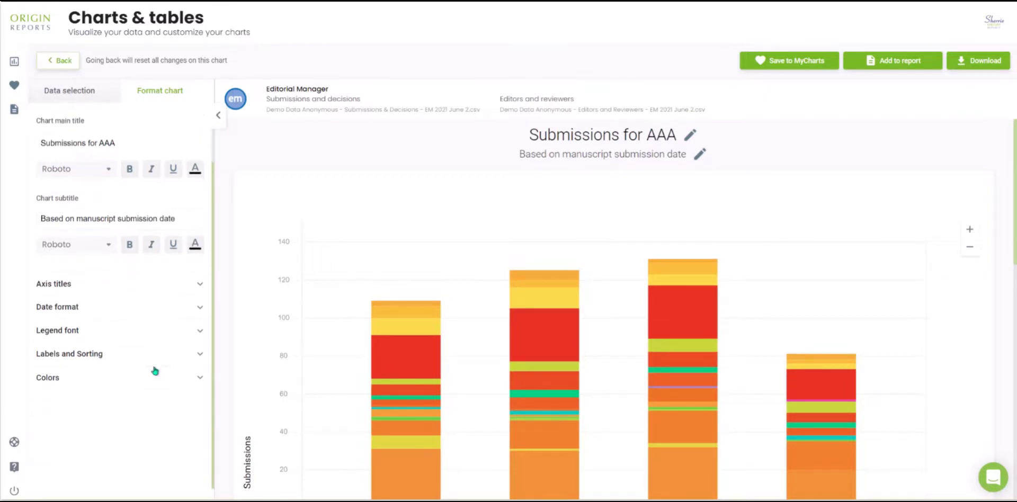
pyautogui.click(126, 285)
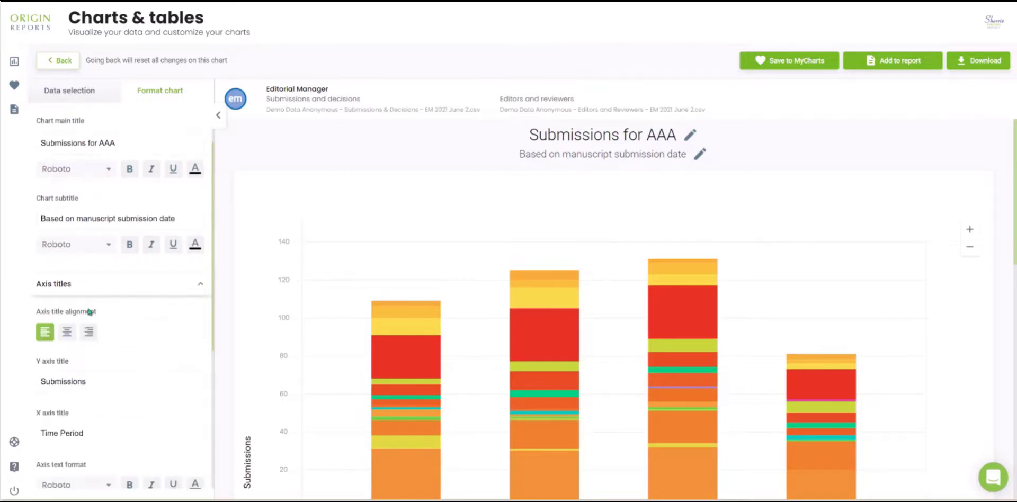
pyautogui.scroll(-5, 173, 405)
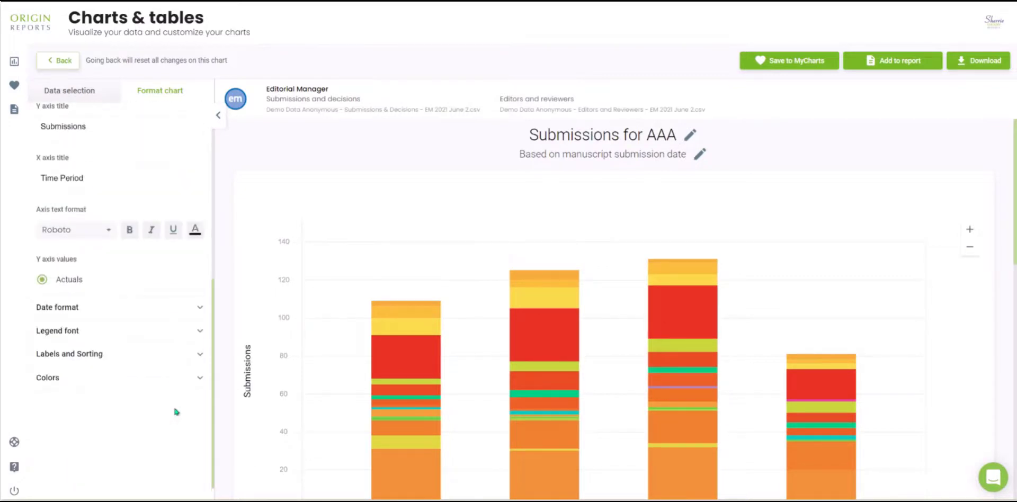
pyautogui.click(118, 359)
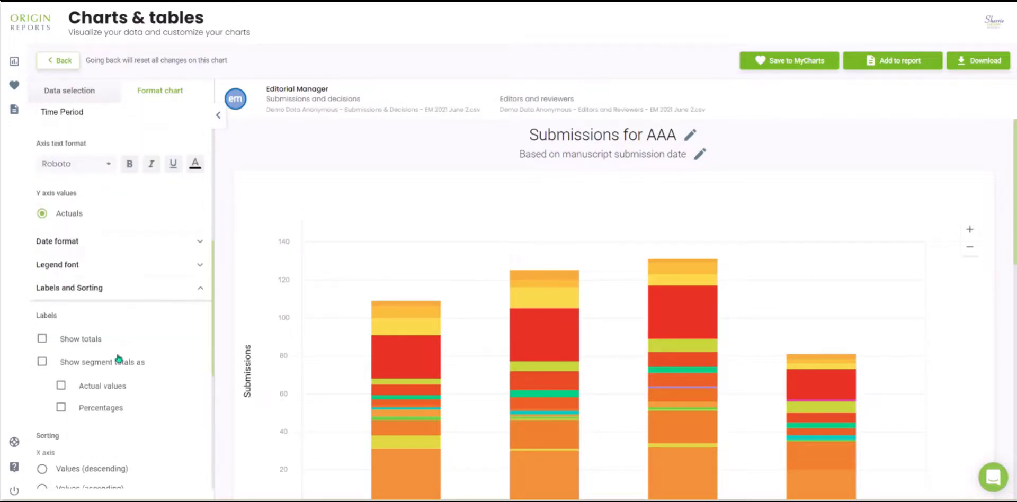
pyautogui.scroll(-4, 119, 359)
pyautogui.scroll(1, 118, 358)
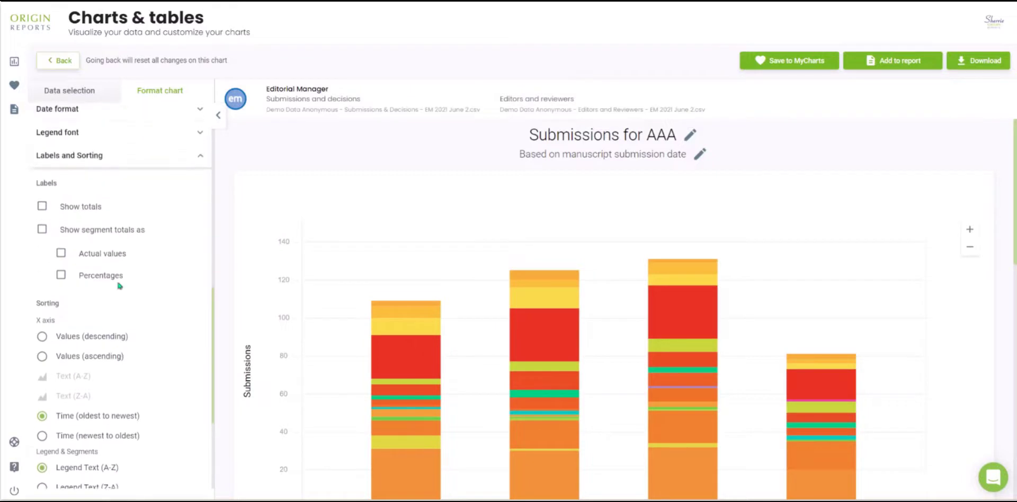
pyautogui.click(41, 207)
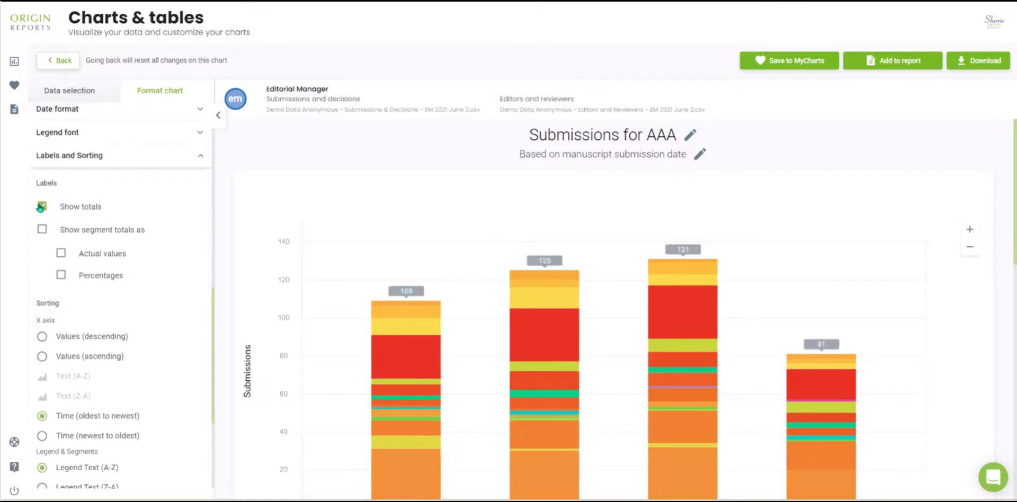
pyautogui.click(61, 254)
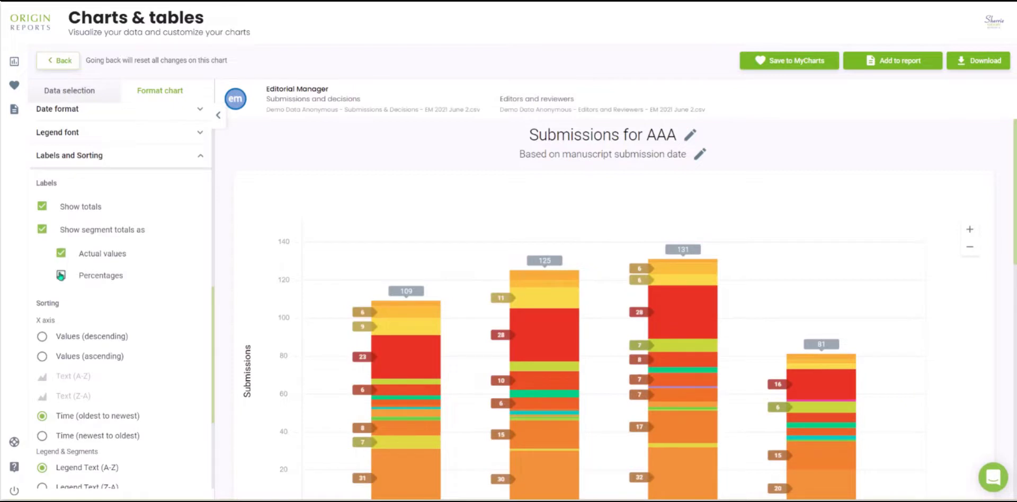
# Switch the bar segment labels to percentages only, without the actual values
pyautogui.scroll(-3, 408, 436)
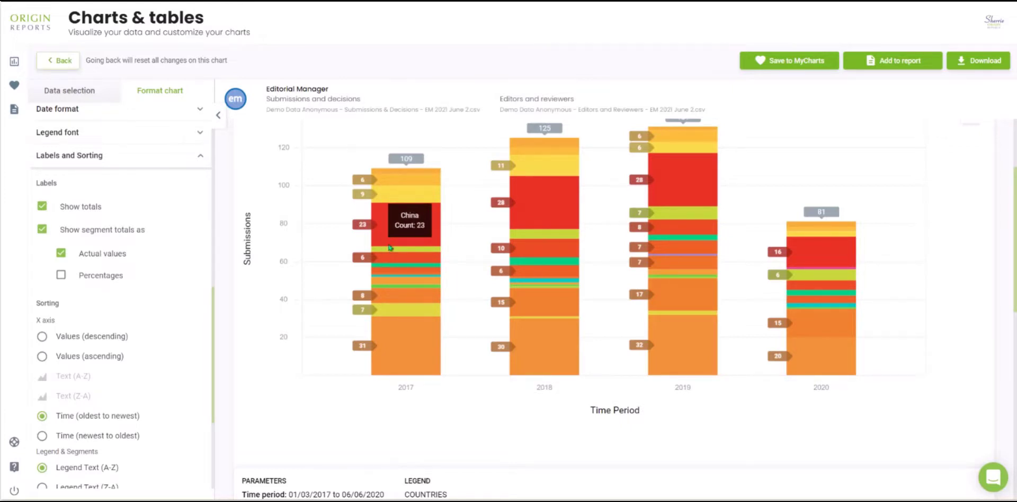
pyautogui.click(104, 281)
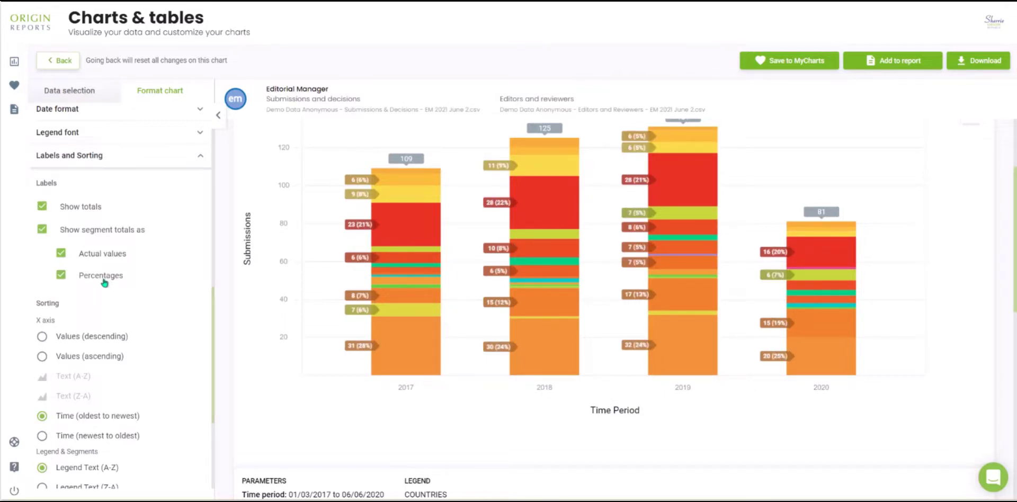
pyautogui.click(108, 258)
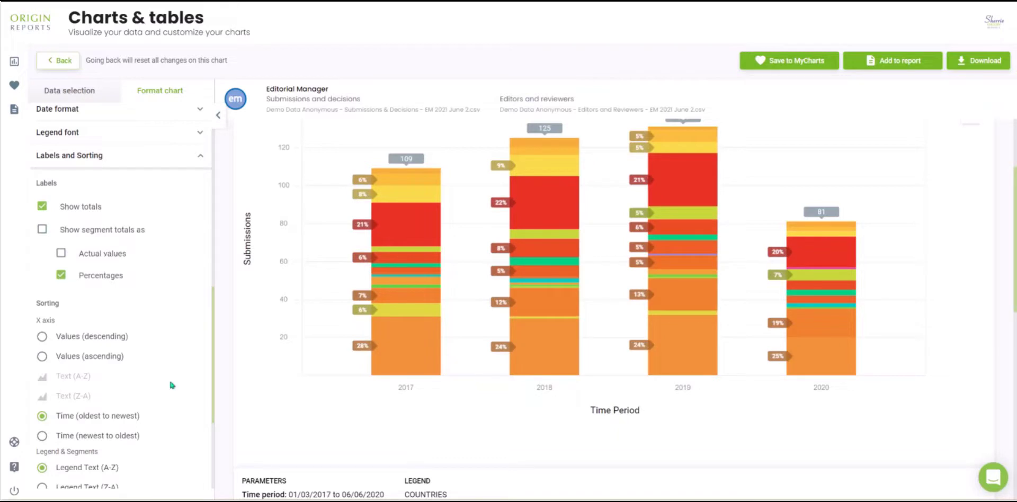
# Sort the chart's legend and segments by Segments (descending)
pyautogui.scroll(-3, 170, 379)
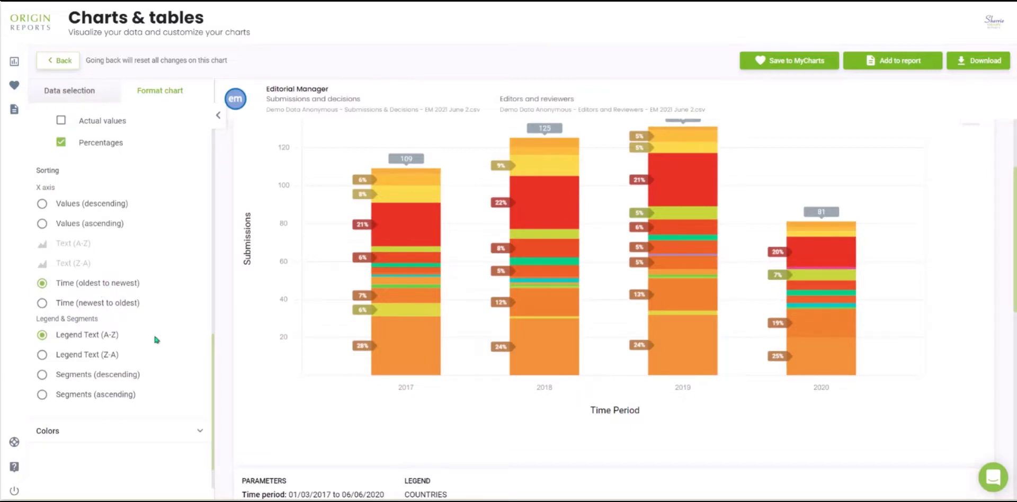
pyautogui.scroll(-3, 306, 409)
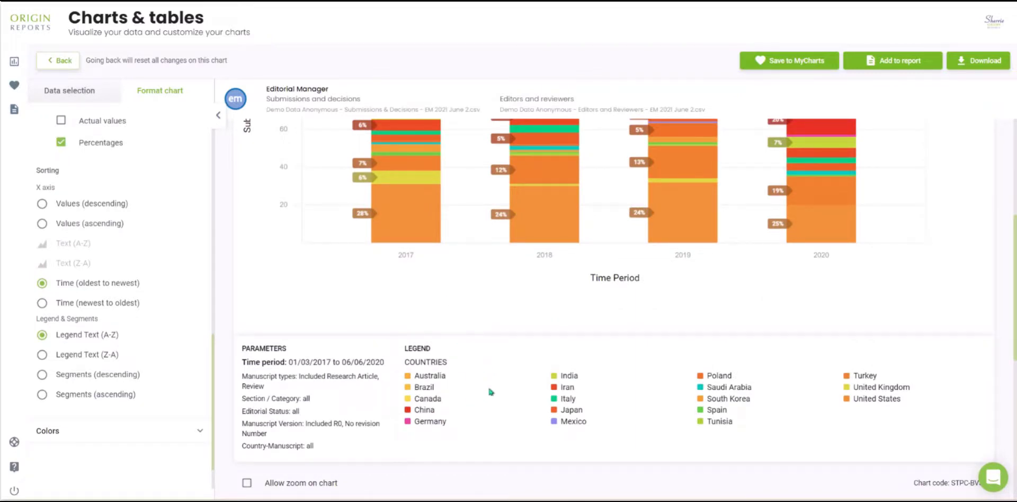
pyautogui.click(84, 374)
pyautogui.scroll(3, 323, 329)
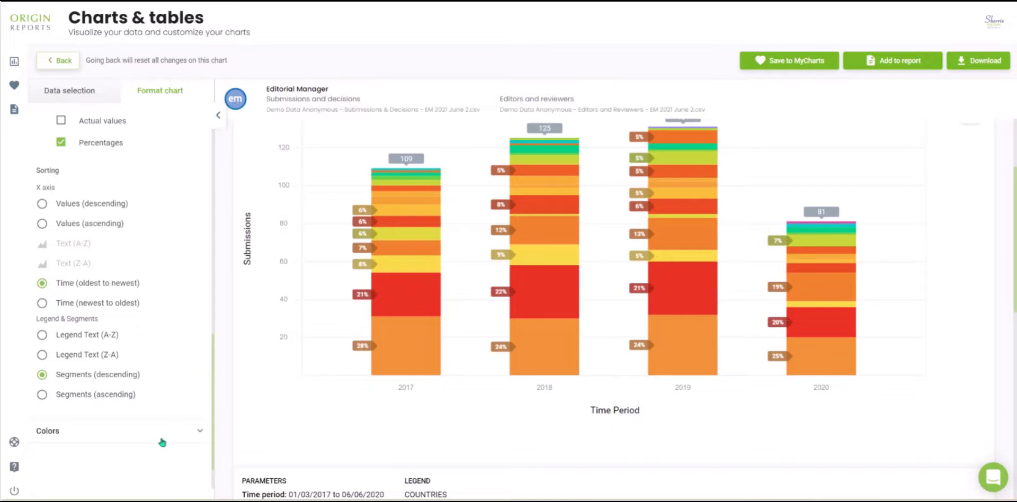
# Recolor the United States series, the bottom segment of each bar, to blue from the theme colors
pyautogui.click(132, 434)
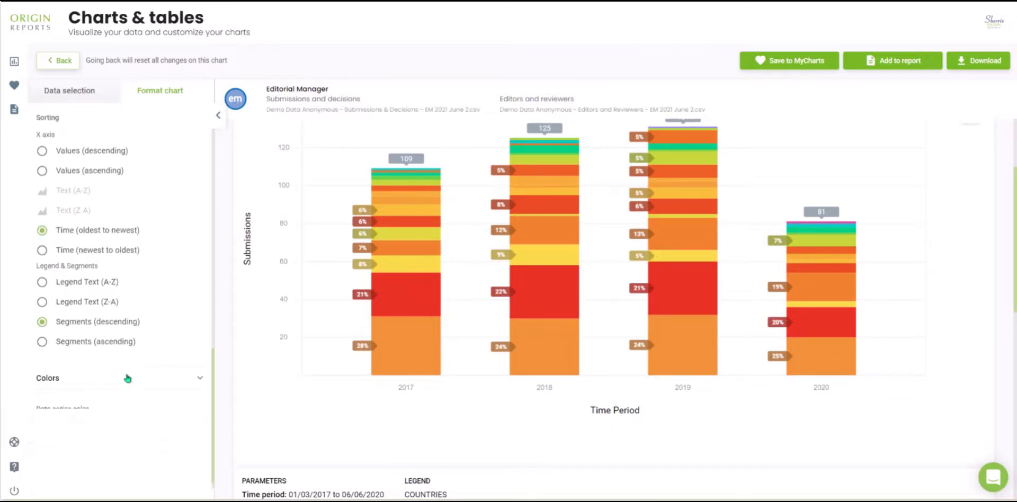
pyautogui.scroll(-4, 127, 378)
pyautogui.click(95, 346)
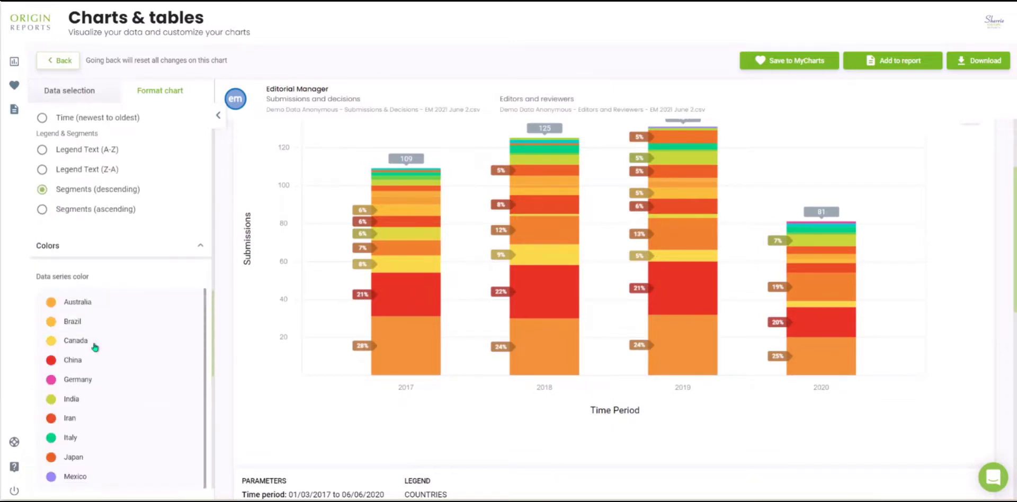
pyautogui.moveTo(383, 346)
pyautogui.click(416, 339)
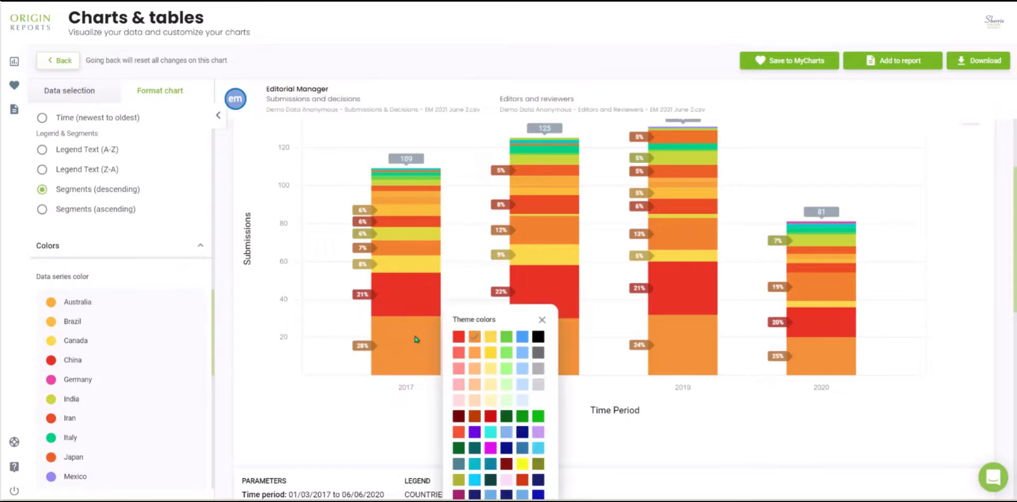
pyautogui.click(522, 337)
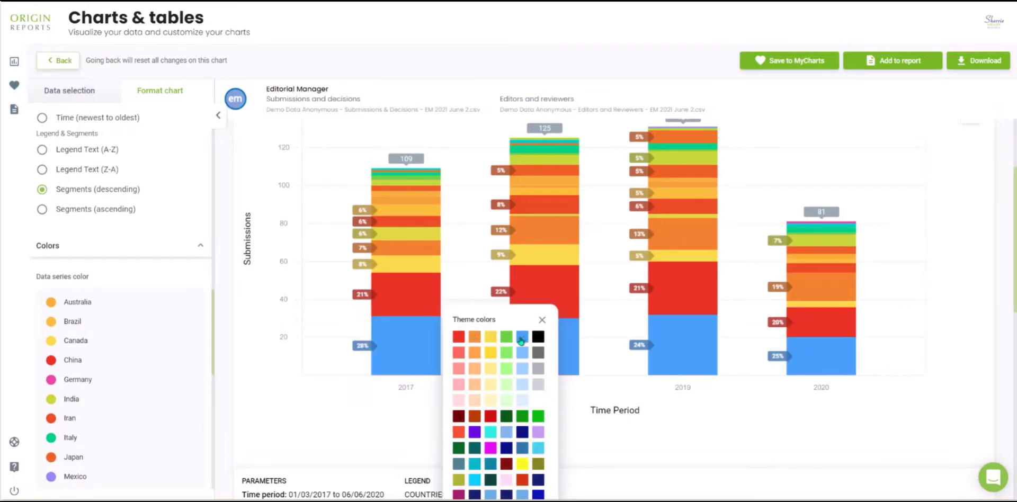
pyautogui.click(544, 318)
# Change the data series color of Japan to magenta
pyautogui.scroll(-3, 103, 394)
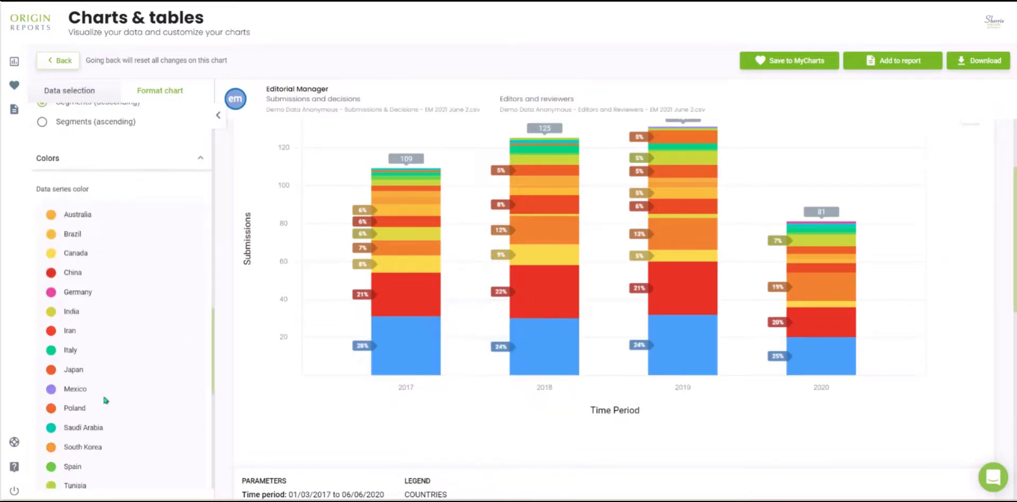
pyautogui.click(51, 325)
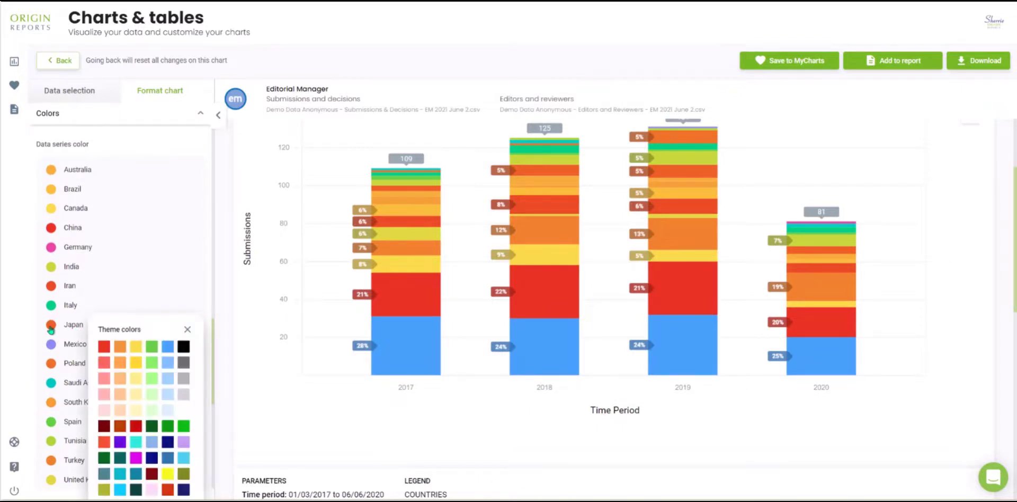
pyautogui.click(136, 458)
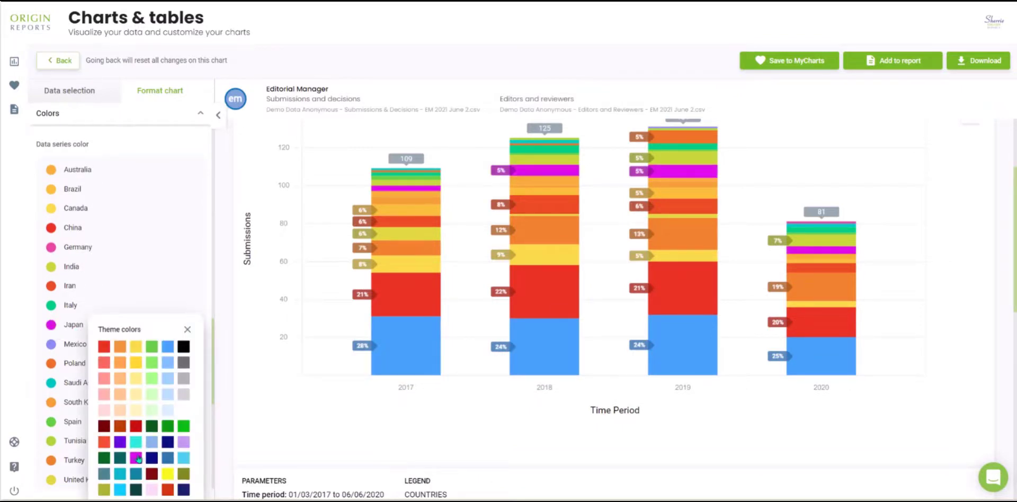
# Save the recolored submissions chart to MyCharts with a demo title
pyautogui.click(189, 330)
pyautogui.scroll(2, 898, 327)
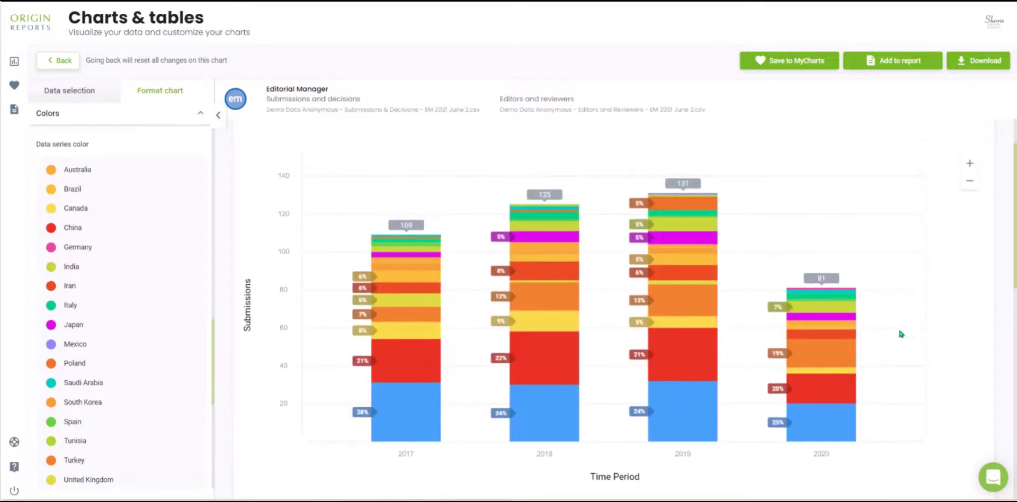
pyautogui.click(804, 65)
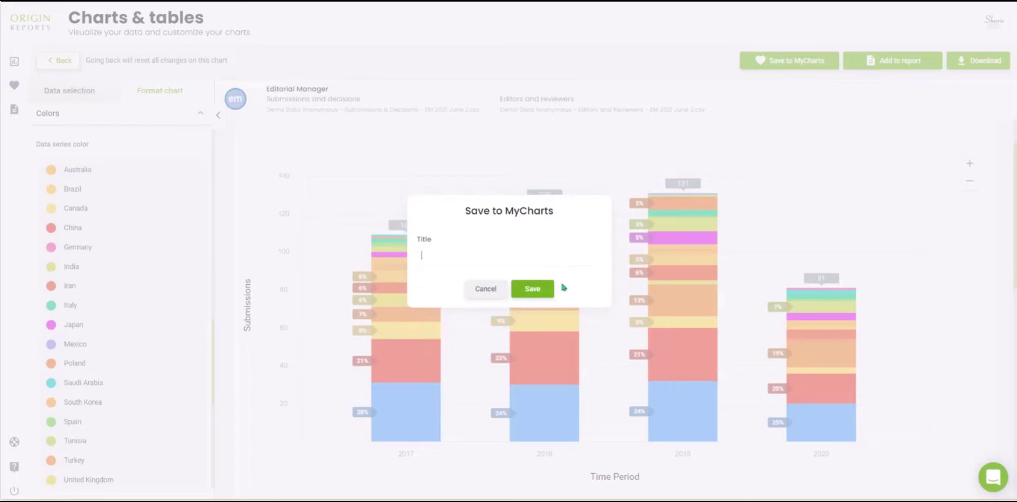
pyautogui.write('Demo')
pyautogui.click(547, 290)
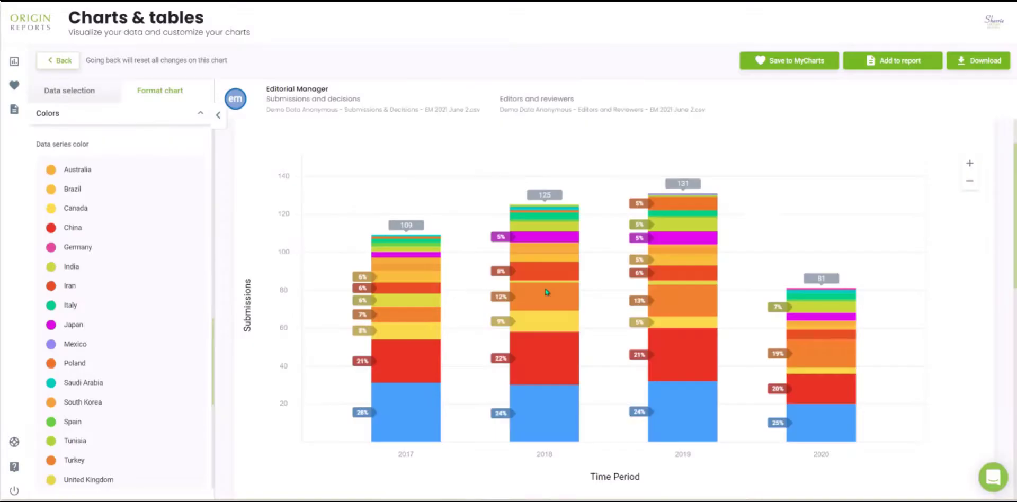
# Create a new custom report titled "Demo custom report" and add the current chart to it
pyautogui.click(886, 64)
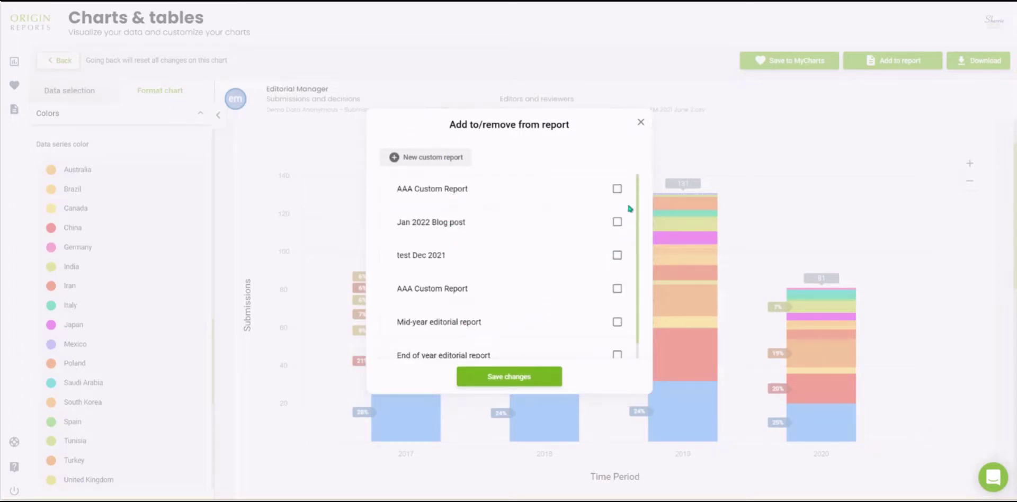
pyautogui.click(618, 190)
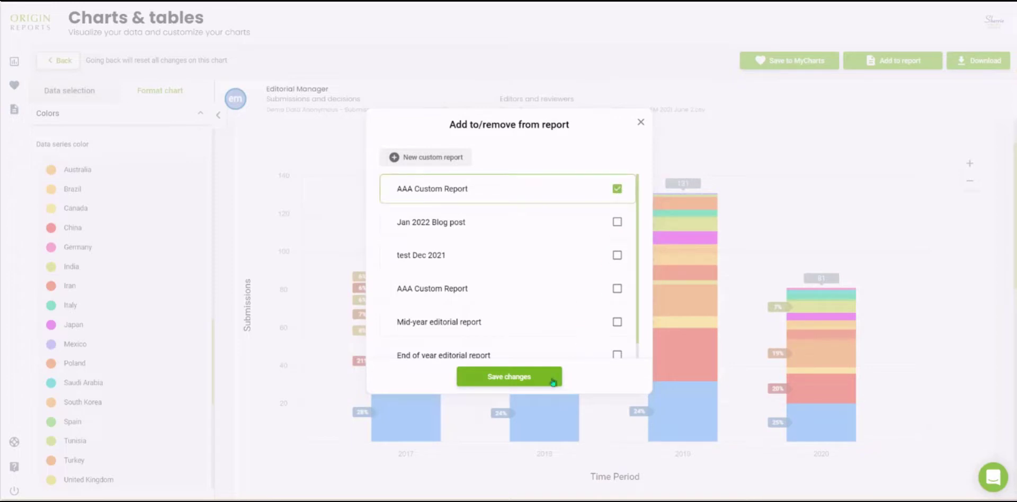
pyautogui.click(617, 189)
pyautogui.click(423, 158)
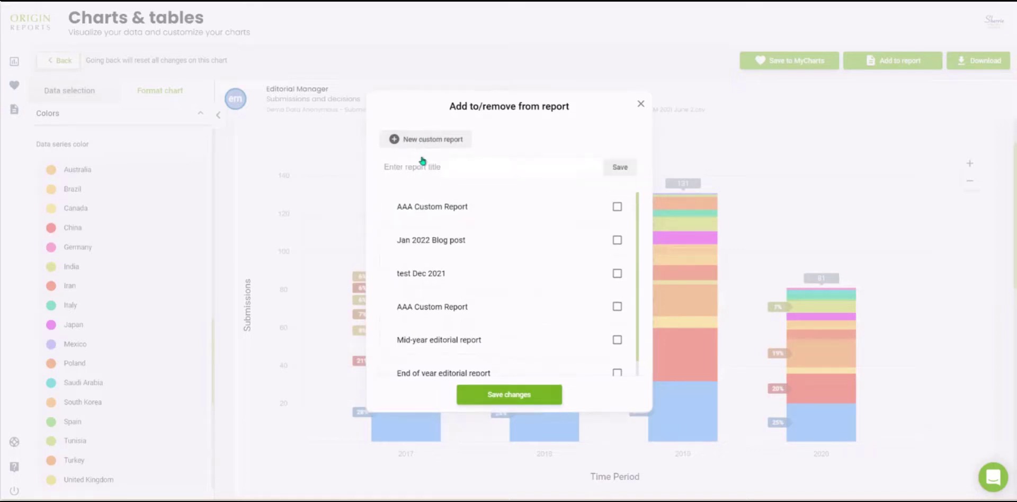
pyautogui.click(421, 171)
pyautogui.write('Demo custom report')
pyautogui.click(622, 166)
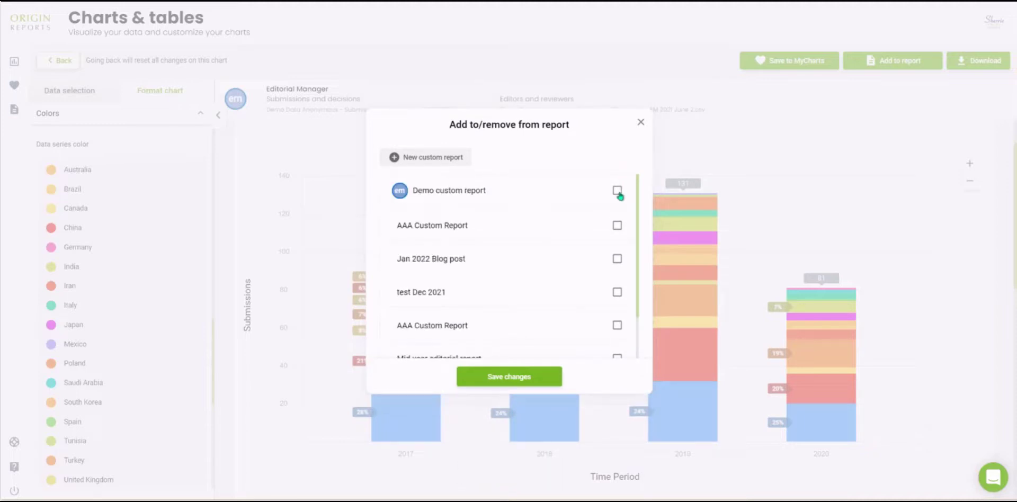
pyautogui.click(617, 191)
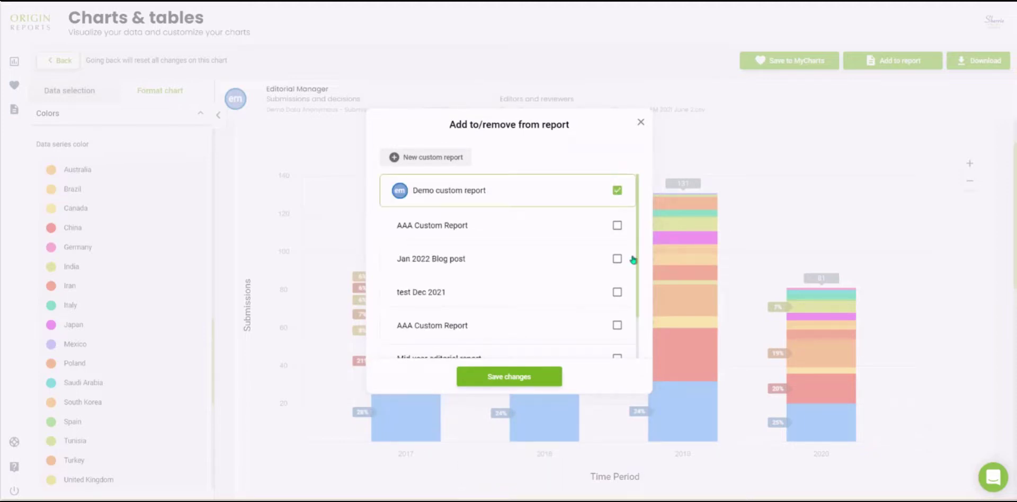
pyautogui.click(508, 386)
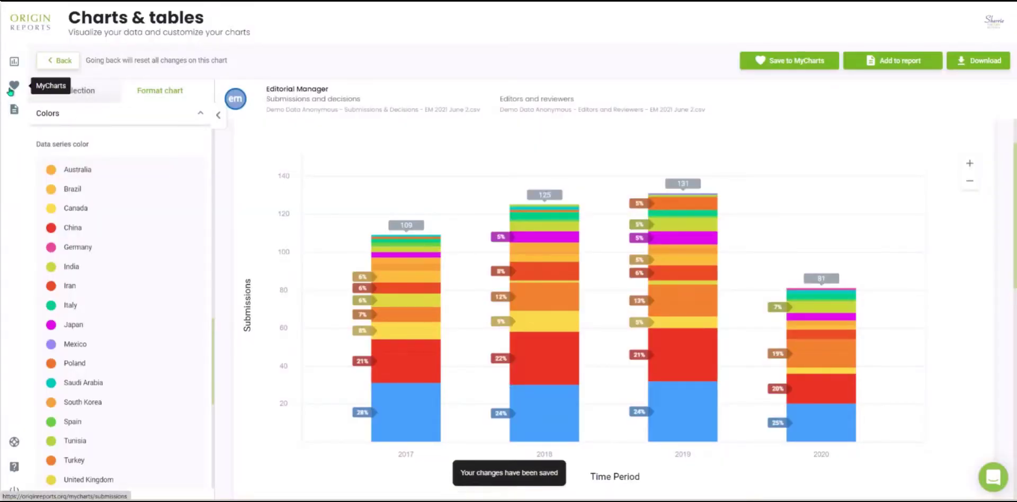
# Browse the saved charts in MyCharts by data type, including Submissions, % Reject - initial decisions and Time to Final Decision
pyautogui.click(15, 84)
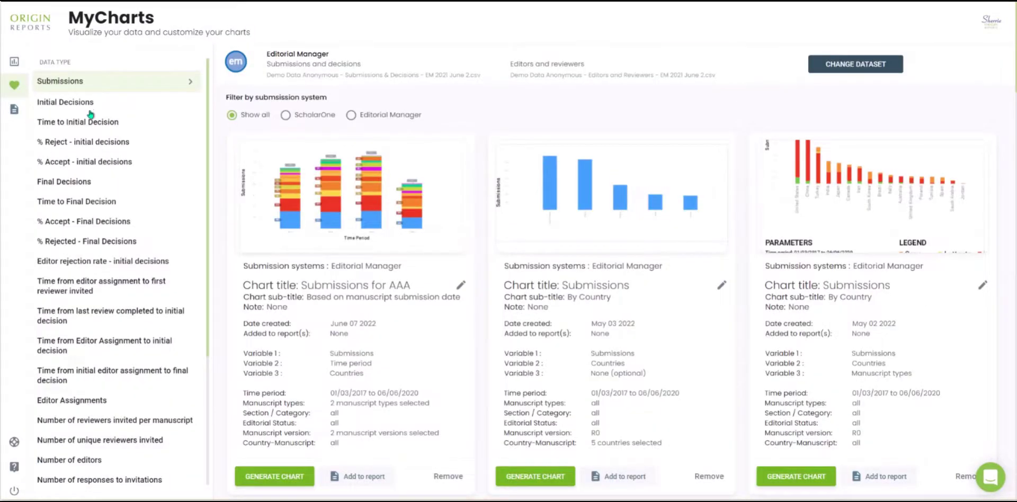
pyautogui.scroll(-4, 90, 244)
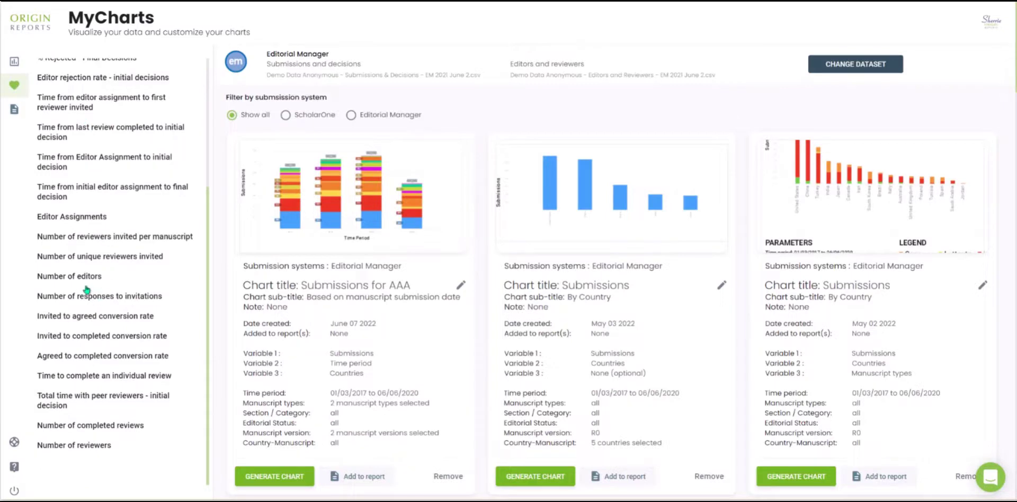
pyautogui.scroll(4, 87, 288)
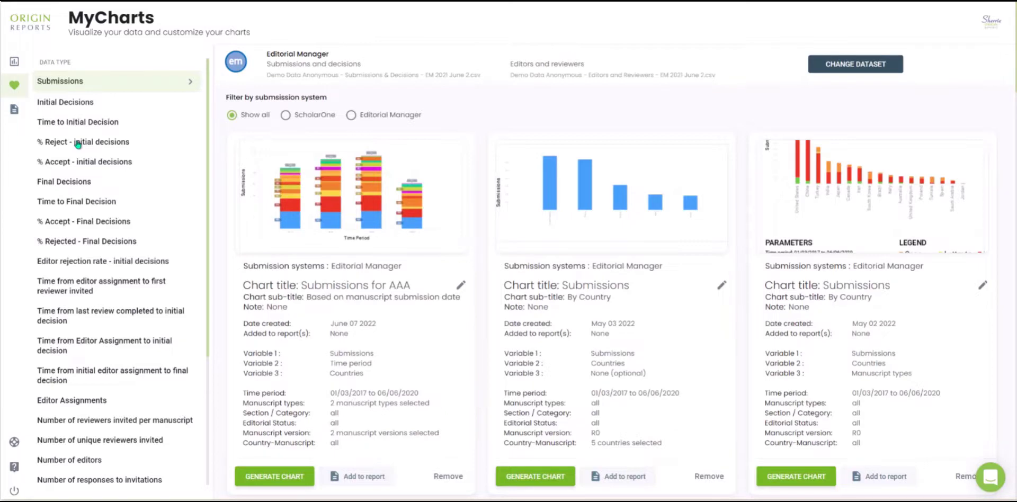
pyautogui.click(78, 143)
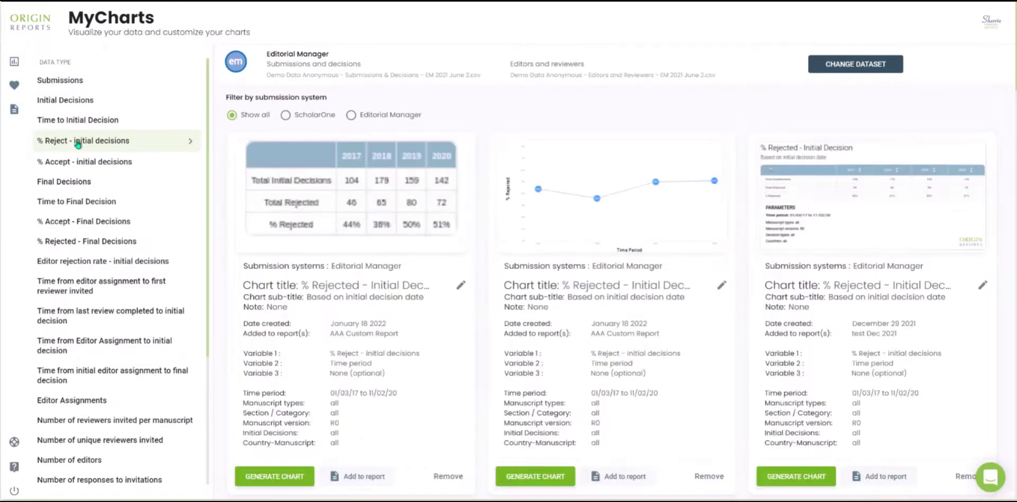
pyautogui.click(83, 199)
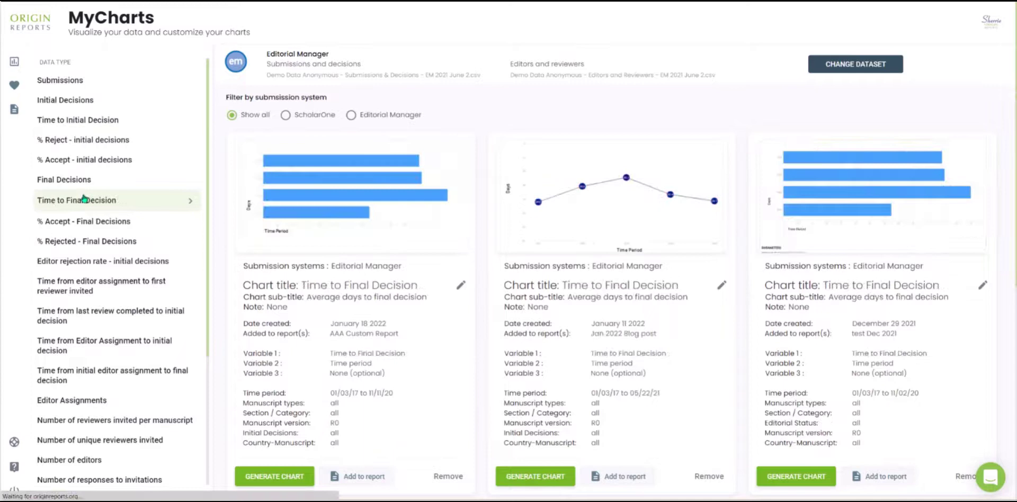
pyautogui.click(67, 348)
pyautogui.scroll(-4, 67, 347)
pyautogui.scroll(4, 64, 159)
pyautogui.click(60, 83)
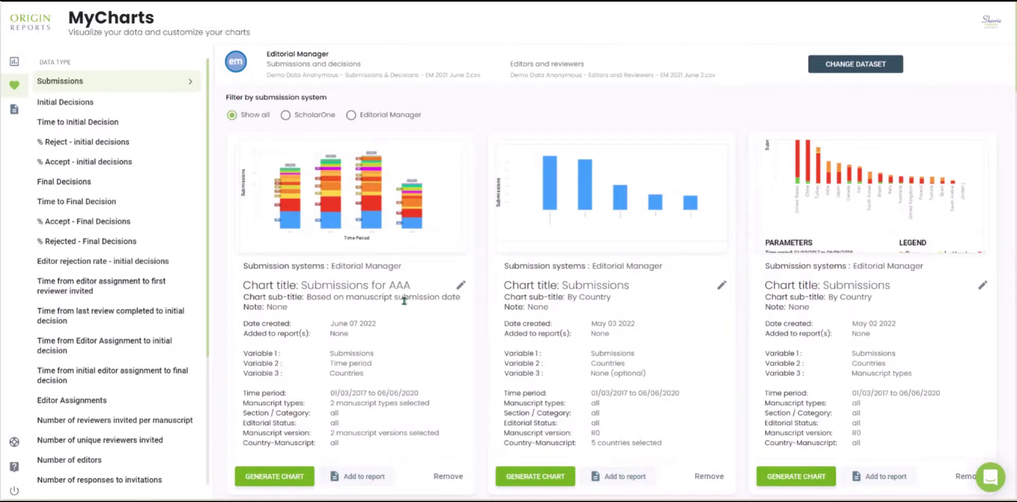
# Open MyReports and check the file formats available for generating the Essential Editorial Report
pyautogui.click(15, 114)
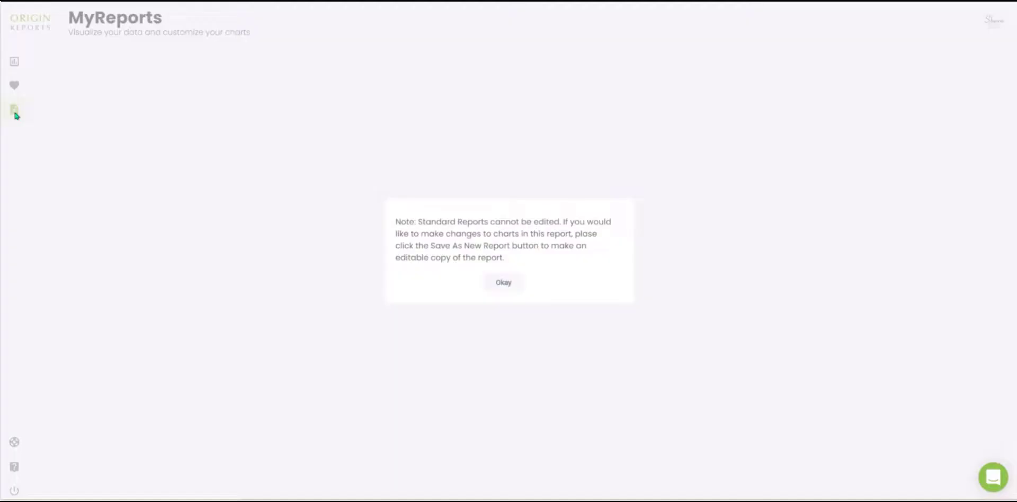
pyautogui.click(519, 282)
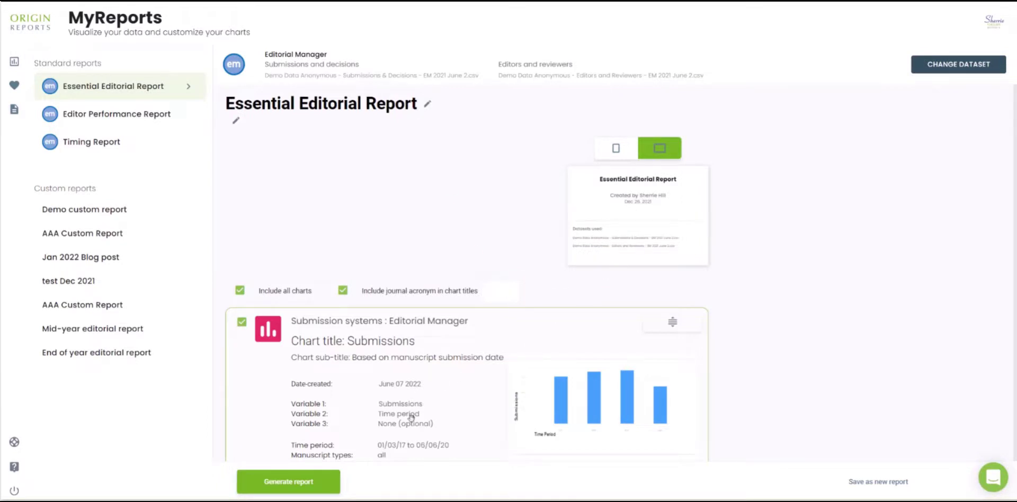
pyautogui.click(316, 483)
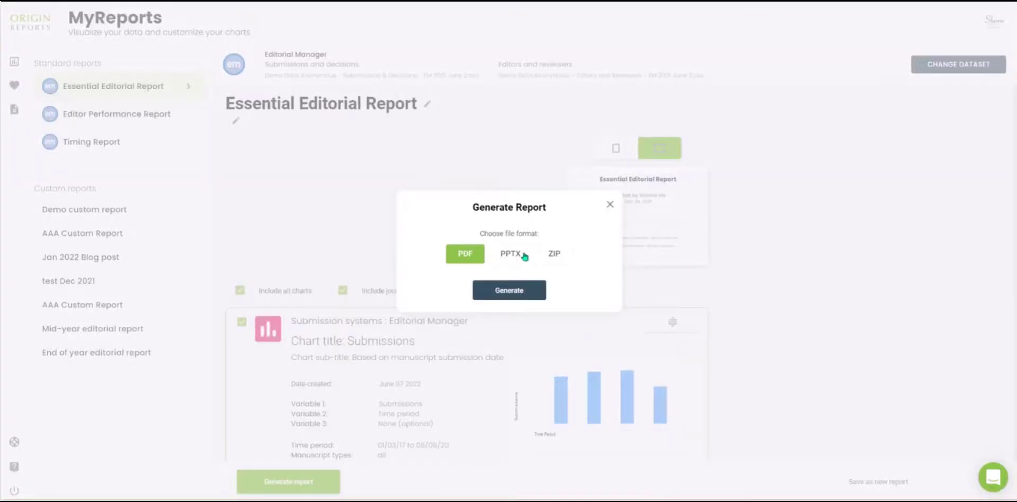
pyautogui.click(610, 205)
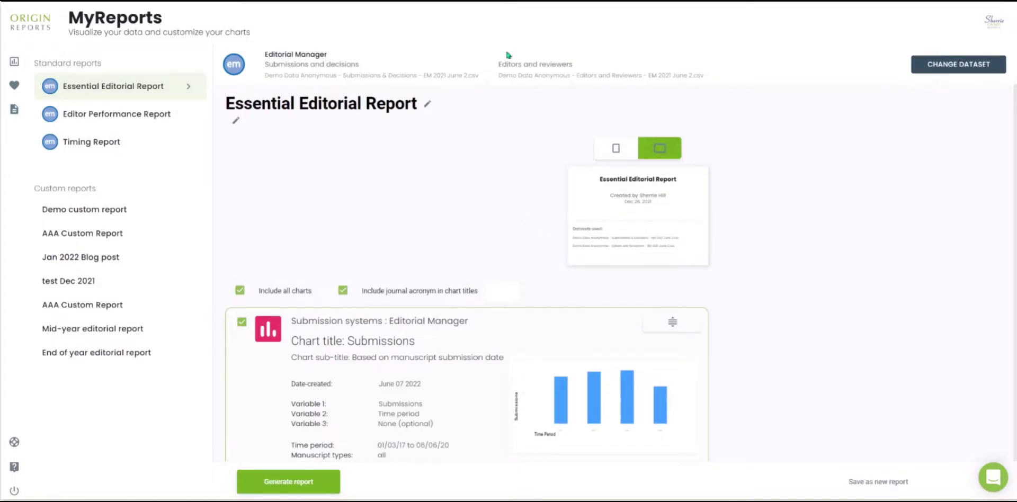
# Add the journal acronym BBB to the chart titles of the Essential Editorial Report and review its included charts
pyautogui.write('BBB')
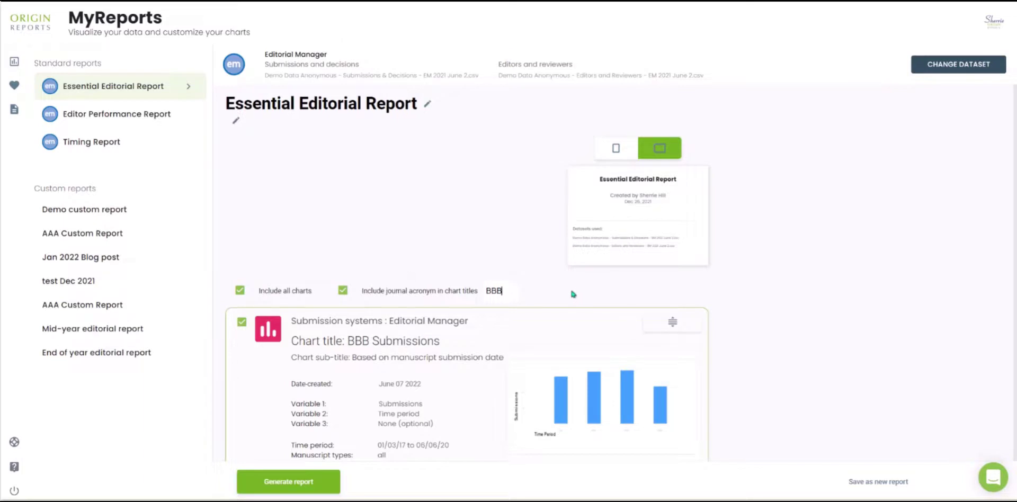
pyautogui.scroll(-1, 570, 287)
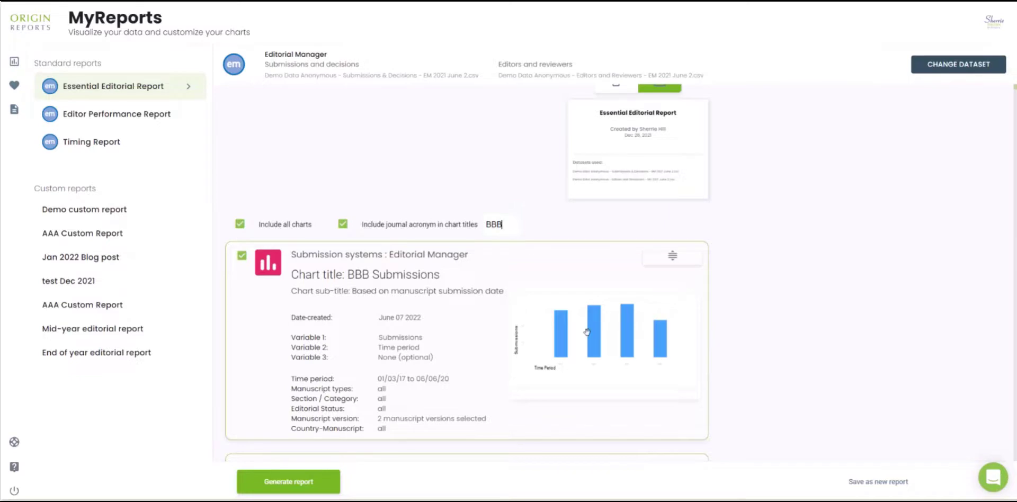
pyautogui.scroll(-5, 587, 332)
pyautogui.scroll(-13, 587, 333)
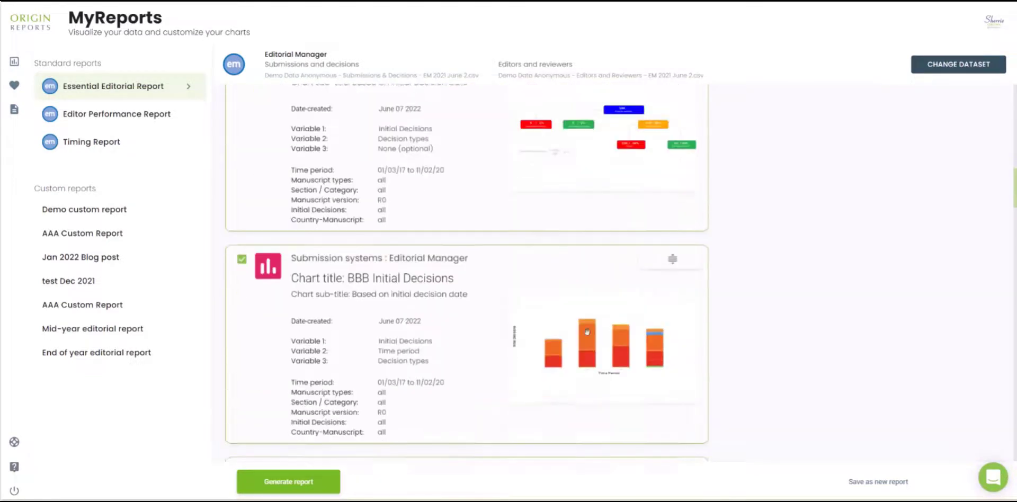
pyautogui.scroll(-14, 587, 332)
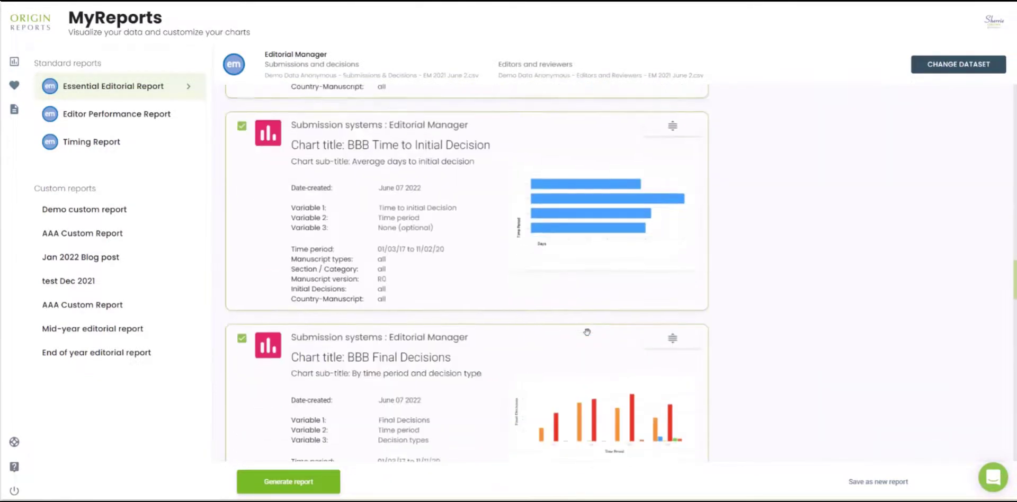
pyautogui.scroll(-5, 587, 332)
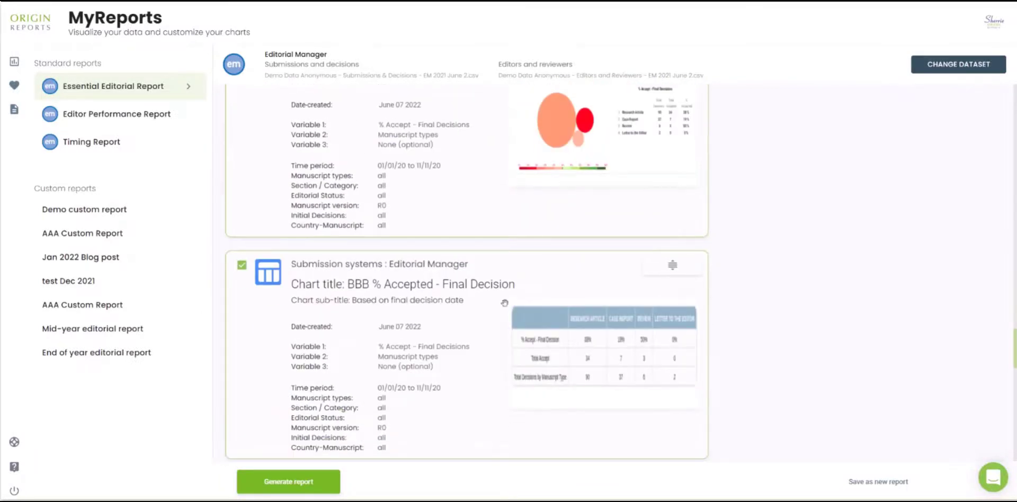
pyautogui.click(242, 265)
pyautogui.click(242, 265)
# Open the first AAA Custom Report and rearrange its charts by moving the Final Decisions chart
pyautogui.click(81, 212)
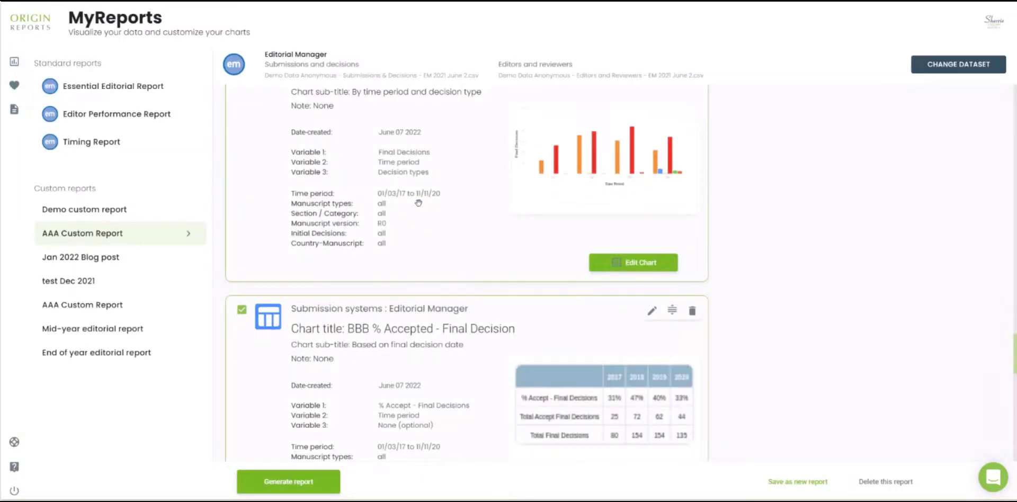
pyautogui.moveTo(419, 203); pyautogui.dragTo(380, 142)
pyautogui.moveTo(403, 359); pyautogui.dragTo(430, 498)
pyautogui.scroll(-2, 434, 395)
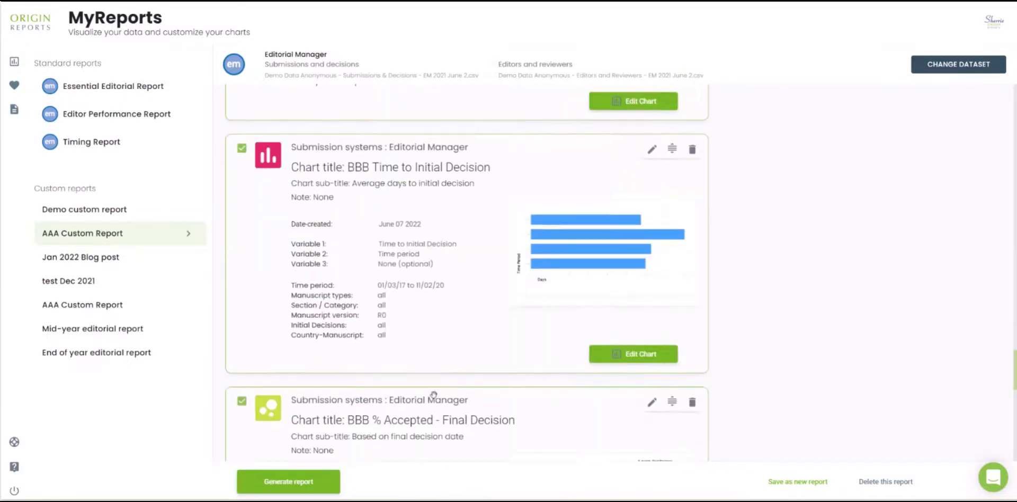
pyautogui.scroll(12, 467, 391)
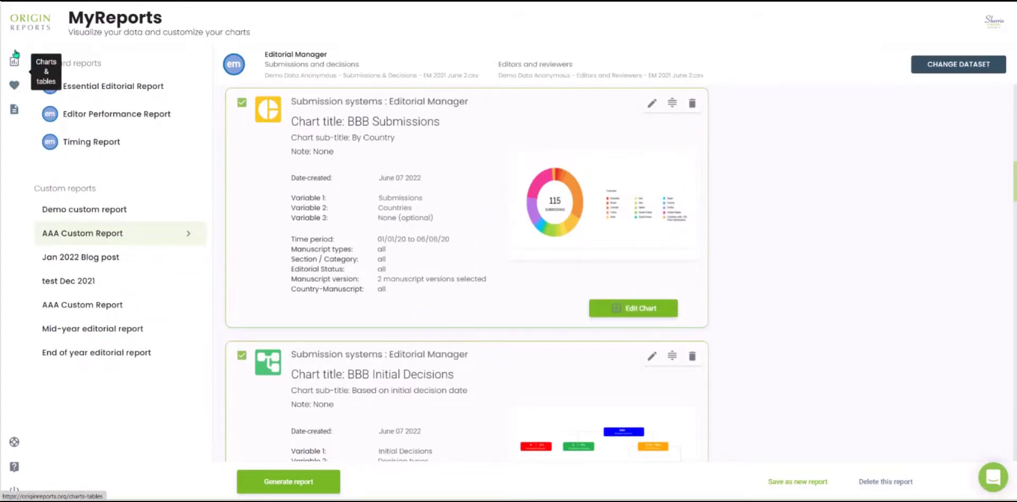
# Send the support team the chat message "Hi, I need help..." and close the messenger
pyautogui.click(992, 482)
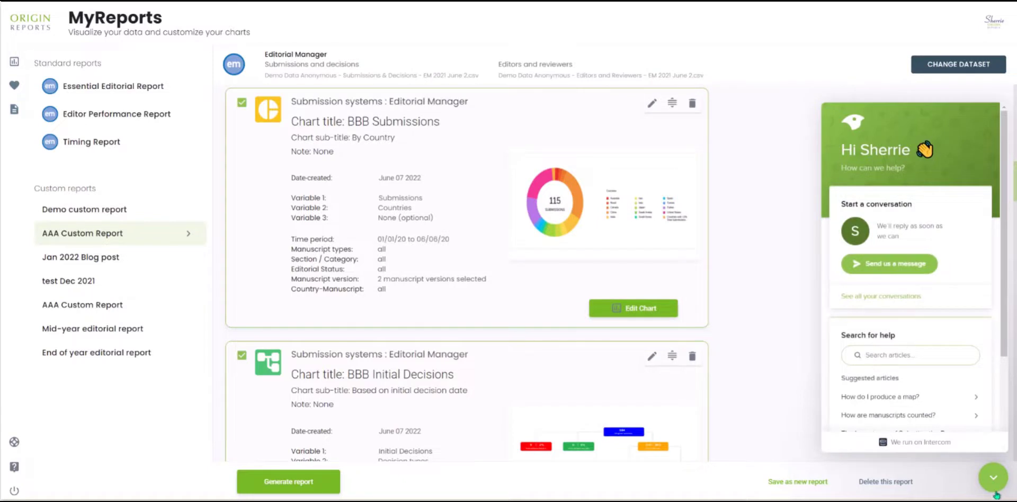
pyautogui.click(914, 270)
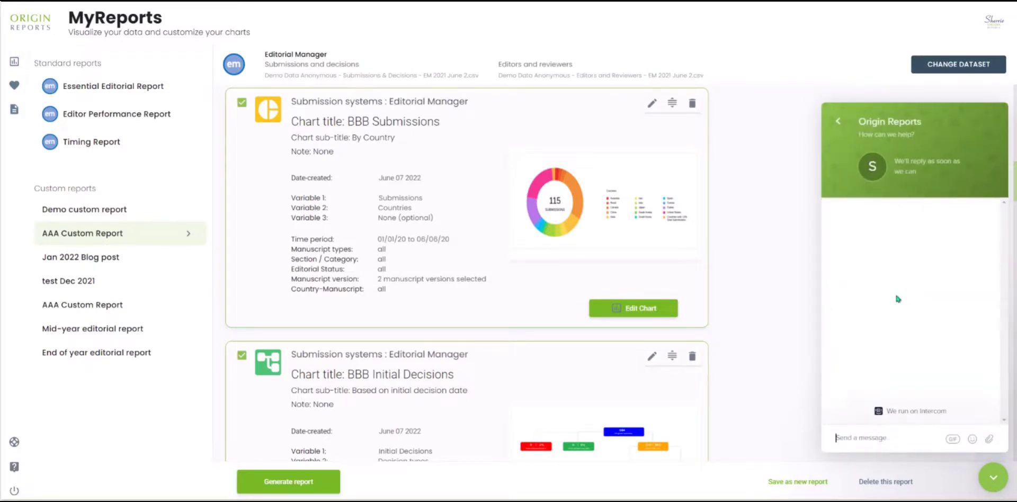
pyautogui.write('Hi')
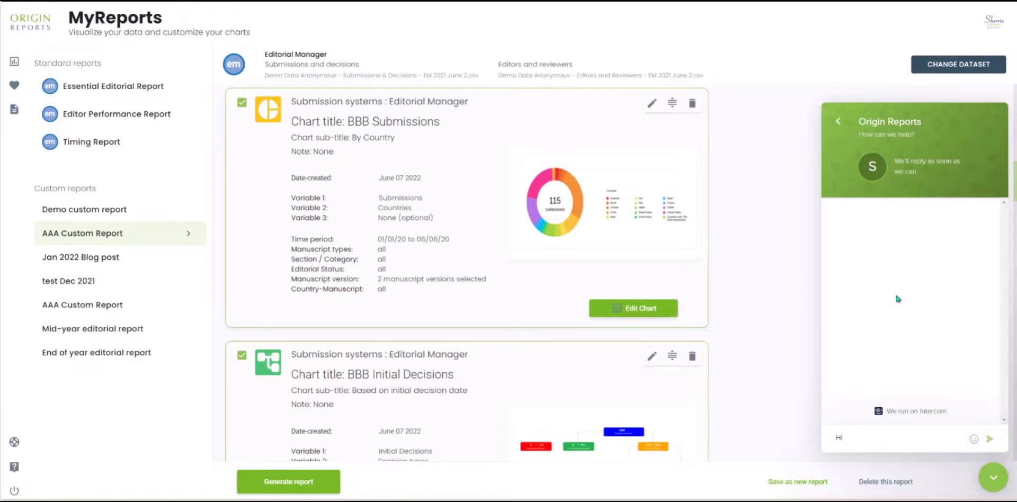
pyautogui.write(', I need help.')
pyautogui.click(991, 438)
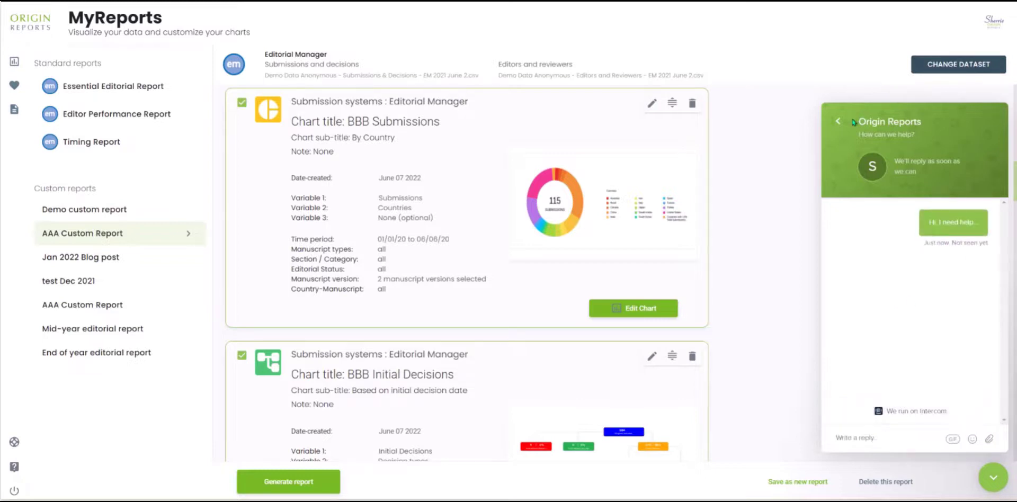
pyautogui.click(991, 482)
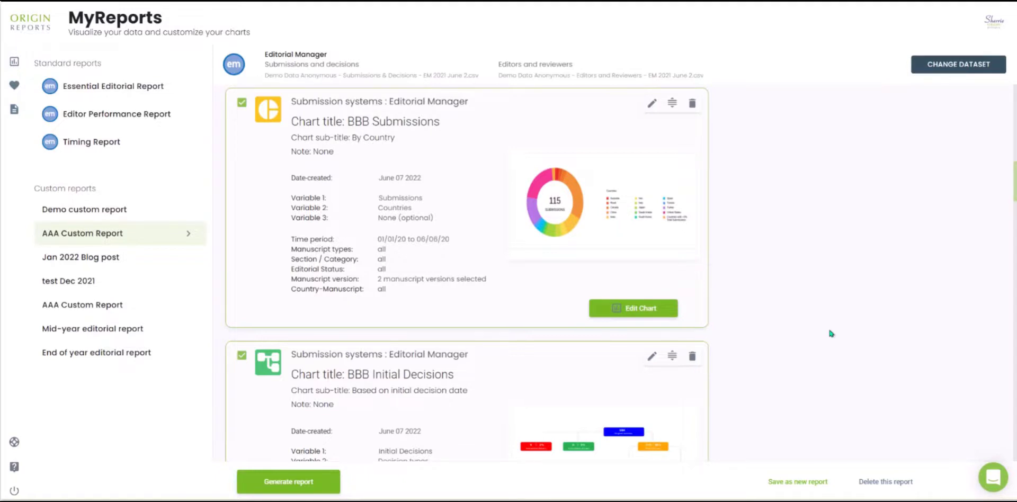
# Return to Charts & tables and browse the help collection "Understanding how data is reported in Origin Reports"
pyautogui.click(11, 63)
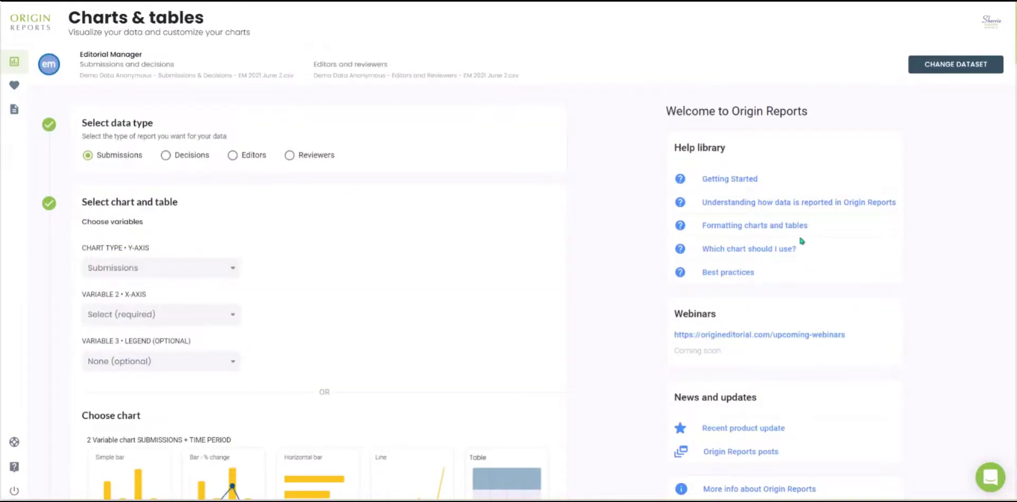
pyautogui.click(767, 207)
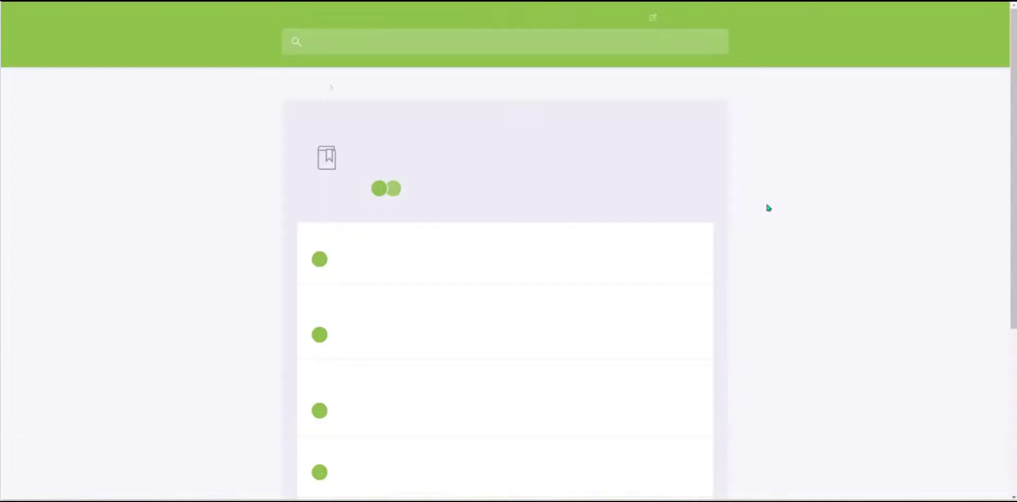
pyautogui.scroll(-3, 749, 299)
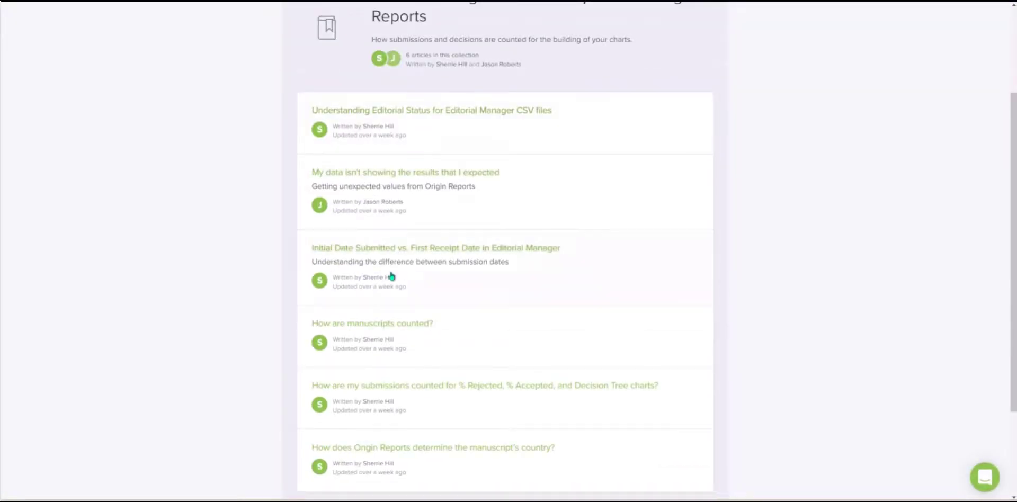
pyautogui.scroll(-3, 396, 448)
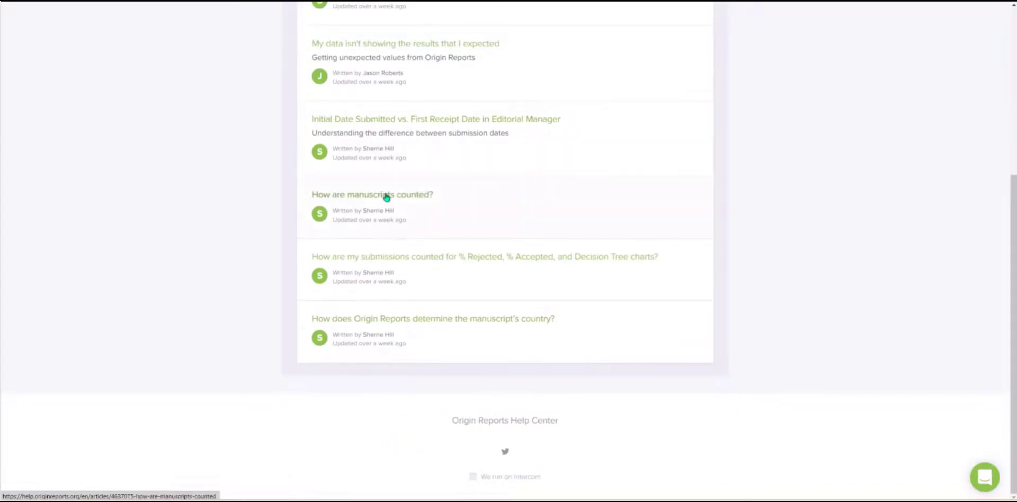
pyautogui.scroll(5, 391, 259)
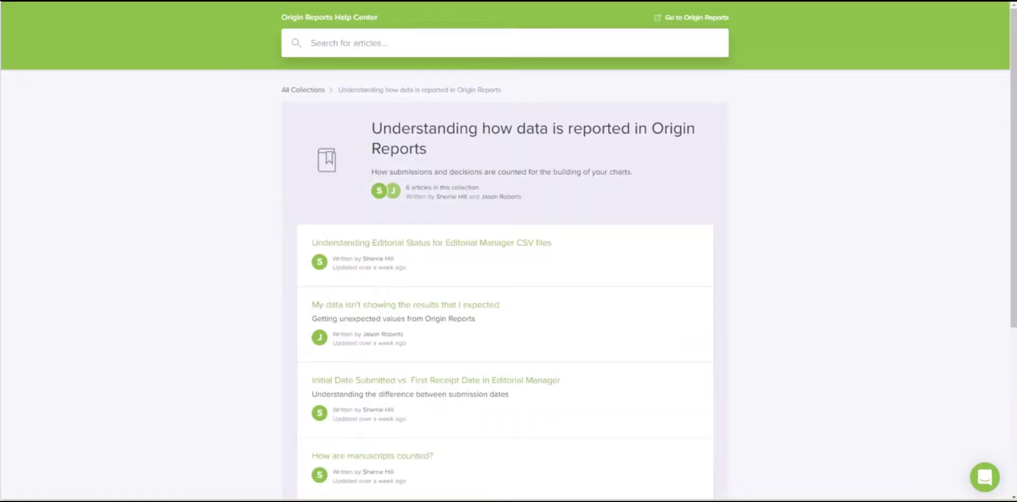